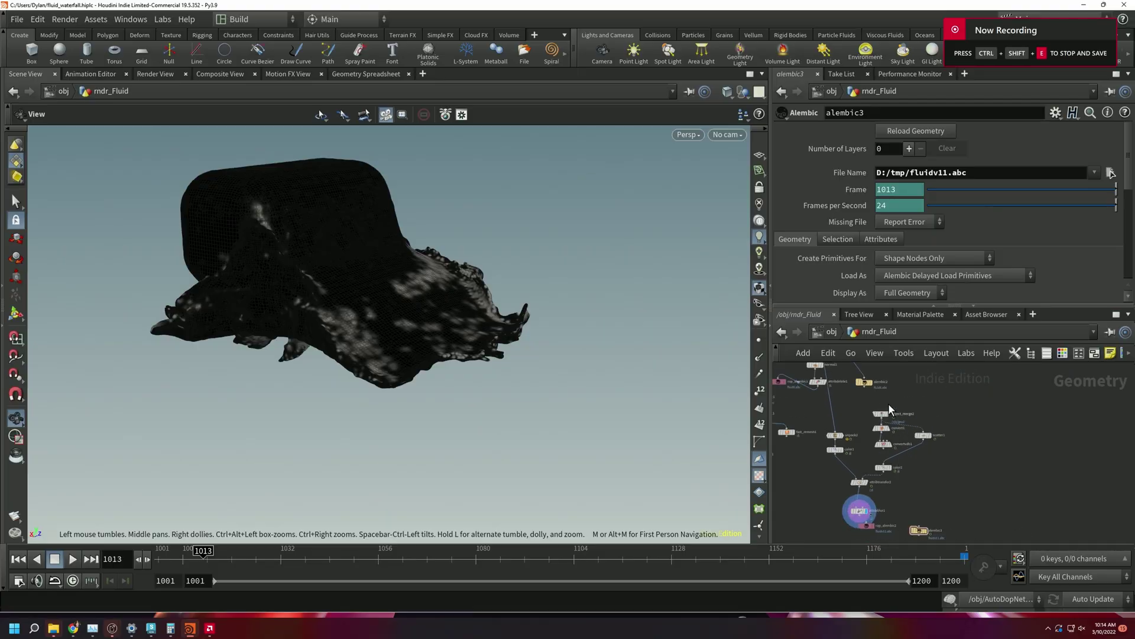
# - Display the raw fluid mesh from the object_merge1 node and view it from another angle
pyautogui.scroll(1, 873, 391)
pyautogui.moveTo(841, 408); pyautogui.dragTo(891, 485, button='middle')
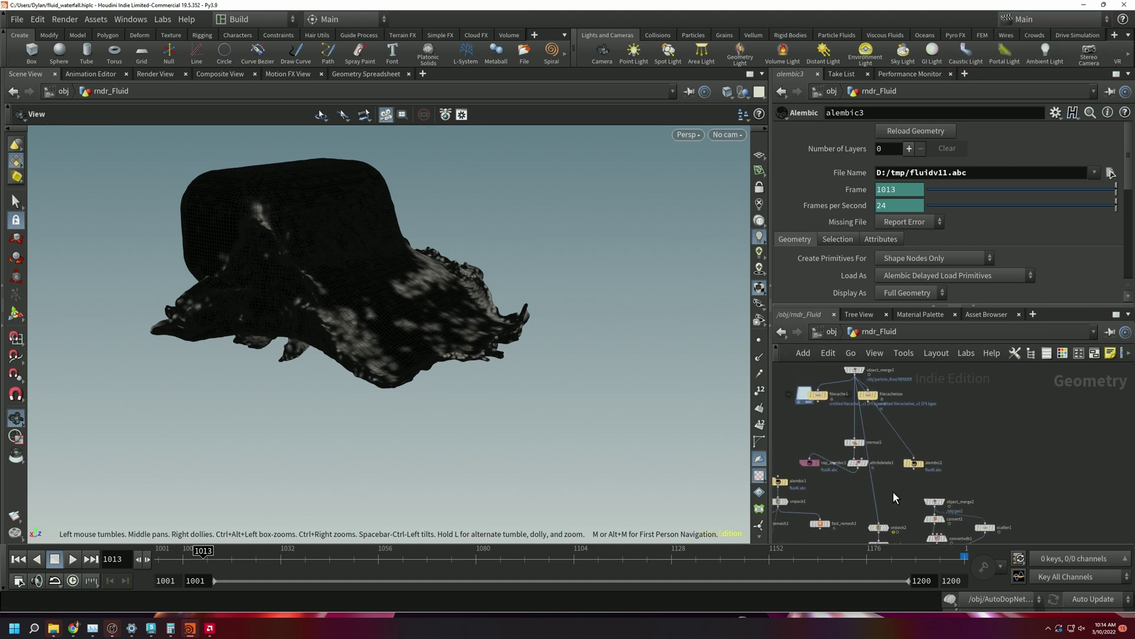
pyautogui.scroll(1, 870, 382)
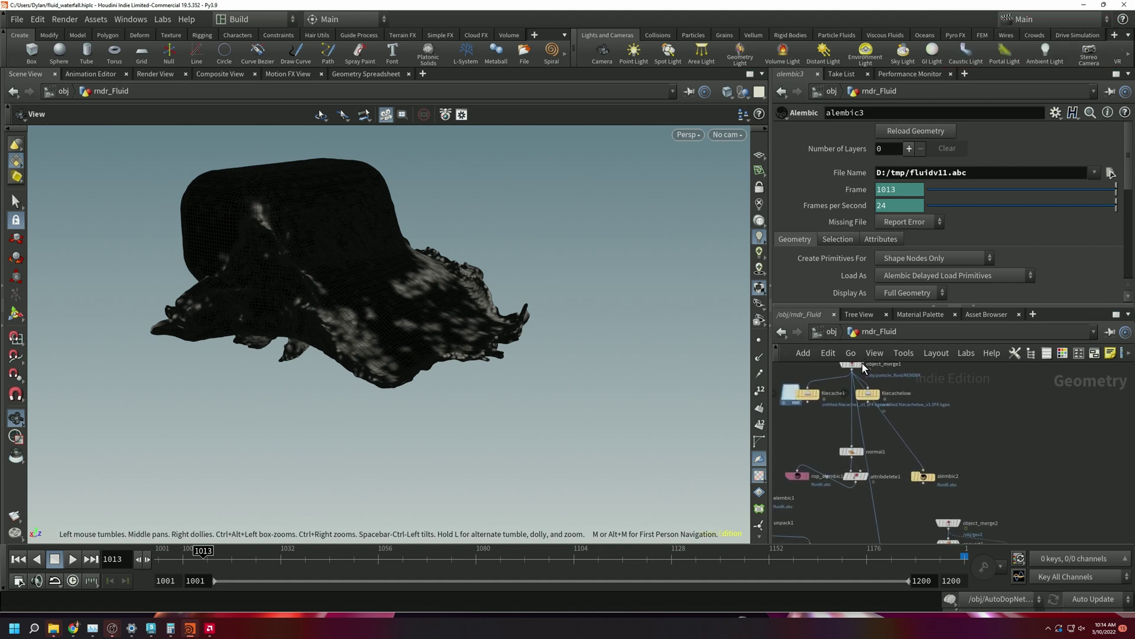
pyautogui.click(863, 366)
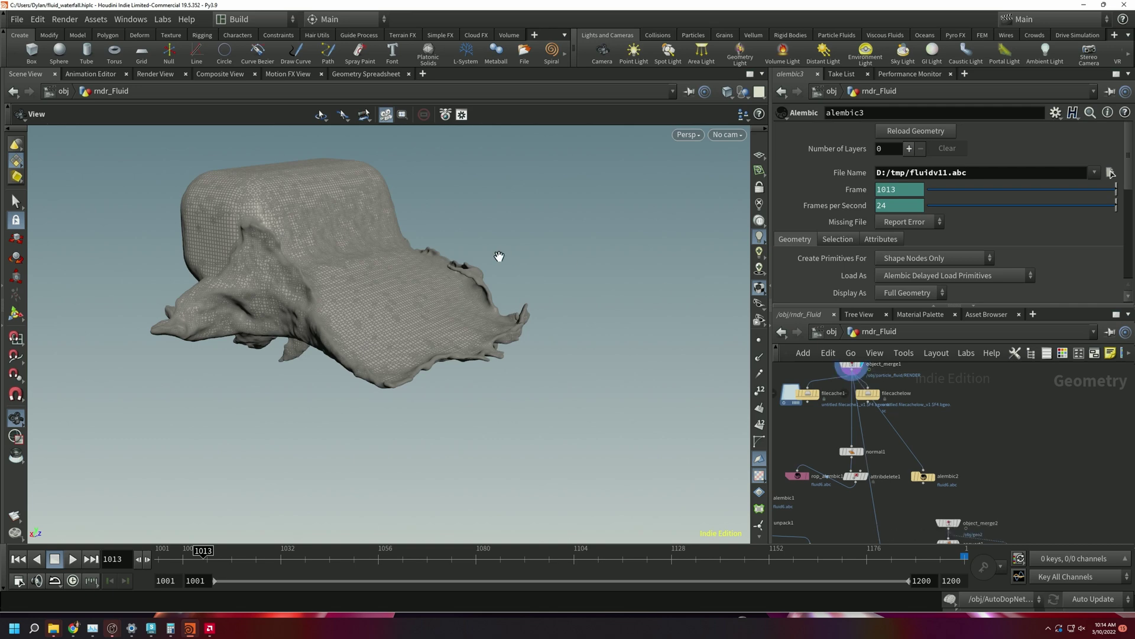
pyautogui.moveTo(489, 254); pyautogui.dragTo(523, 340)
# - Display the foam source brought in by the object_merge2 node and view it from another angle
pyautogui.moveTo(927, 438); pyautogui.dragTo(825, 351, button='middle')
pyautogui.scroll(3, 852, 423)
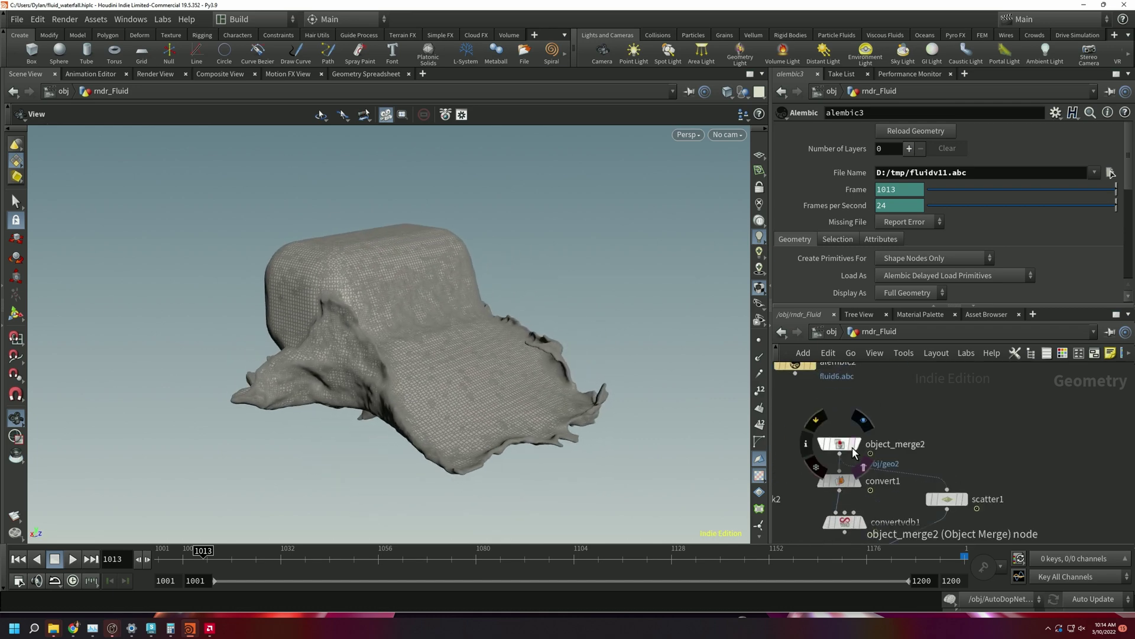
pyautogui.moveTo(423, 348); pyautogui.dragTo(424, 325)
pyautogui.moveTo(873, 440); pyautogui.dragTo(950, 408, button='middle')
pyautogui.scroll(-2, 949, 412)
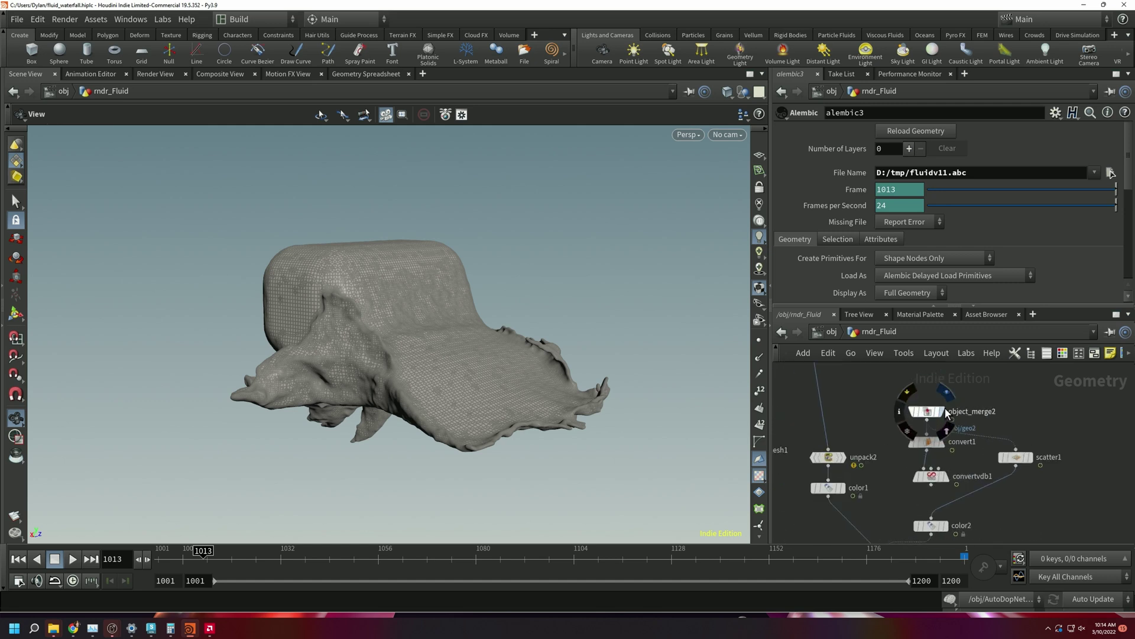
pyautogui.click(943, 412)
pyautogui.moveTo(512, 335); pyautogui.dragTo(480, 378)
pyautogui.moveTo(972, 476); pyautogui.dragTo(973, 398, button='middle')
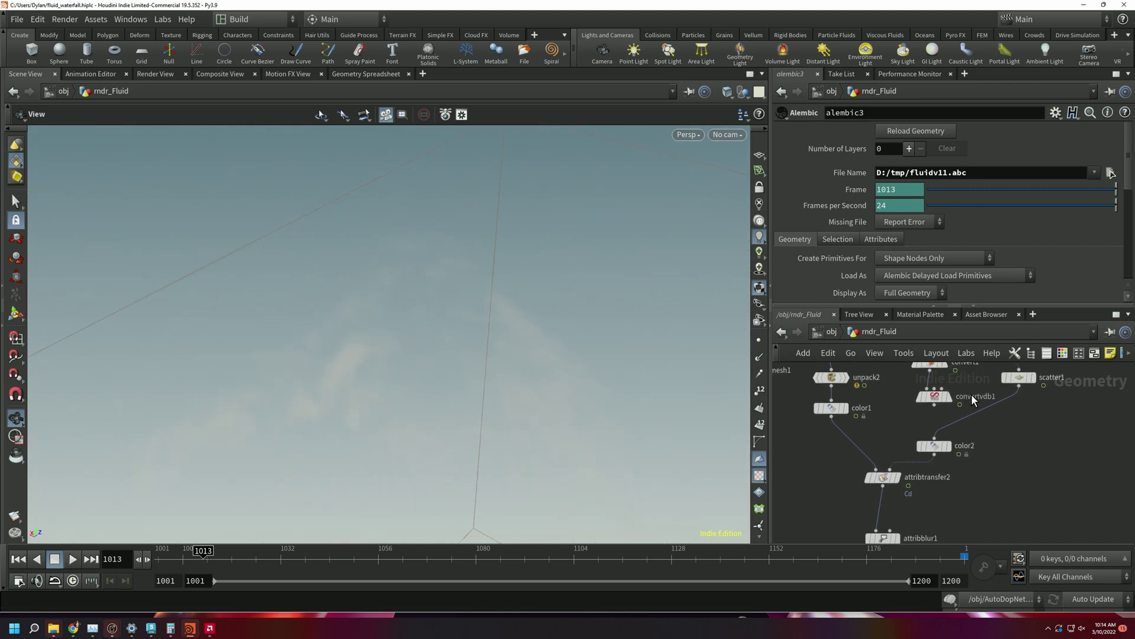
# - Display the coloured scatter points of the color2 node and inspect them from several angles
pyautogui.click(947, 445)
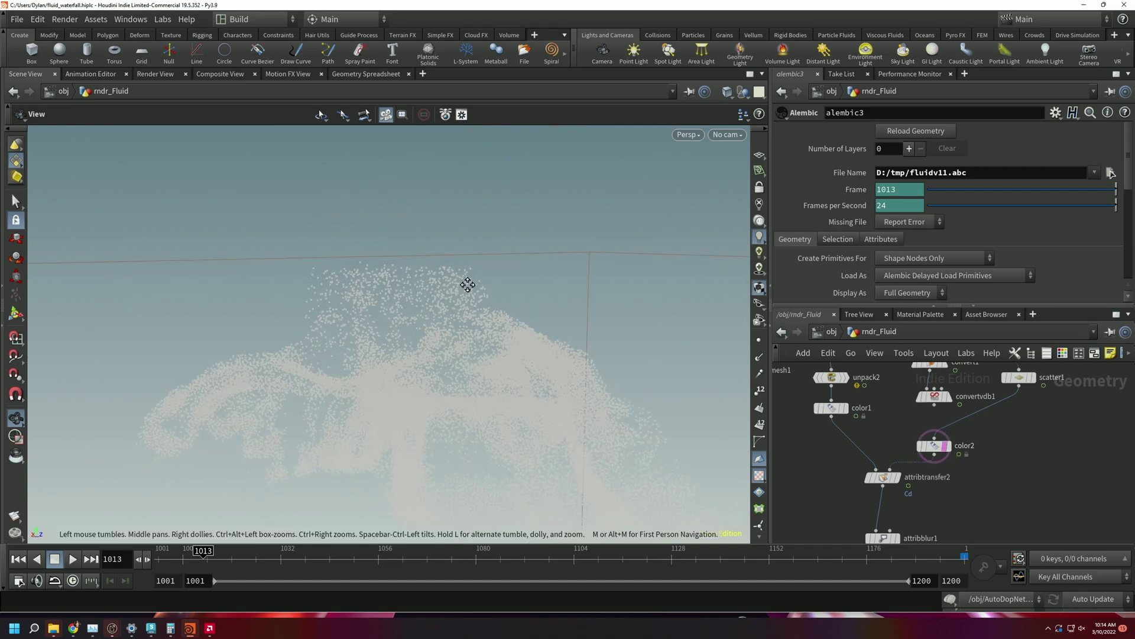
pyautogui.moveTo(449, 260); pyautogui.dragTo(408, 289)
pyautogui.click(948, 447)
pyautogui.click(948, 447)
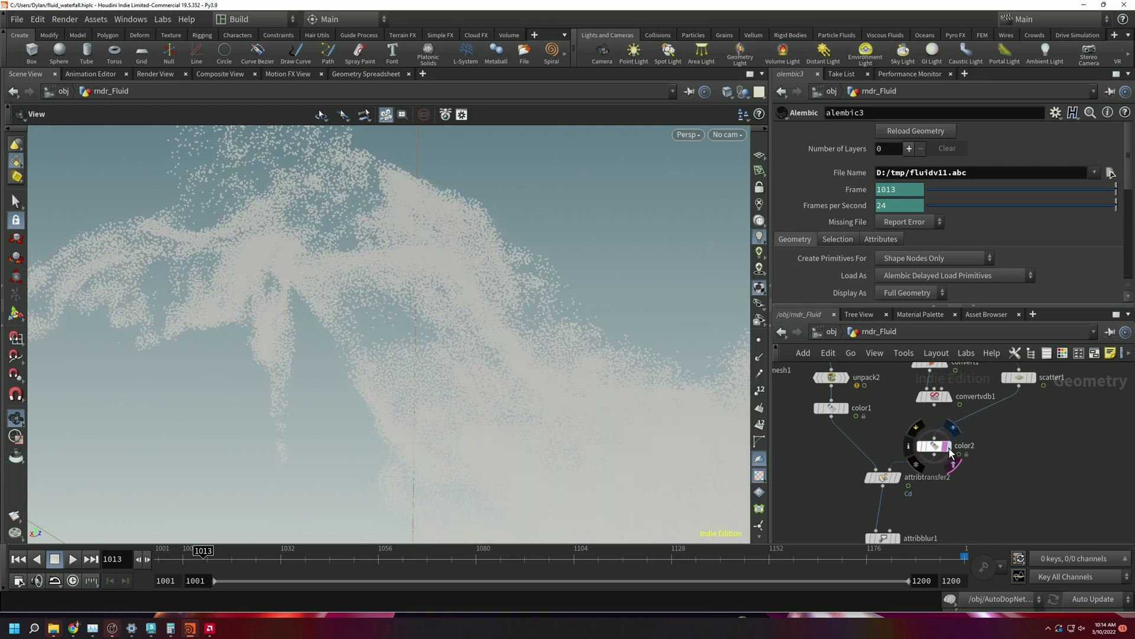
pyautogui.click(949, 448)
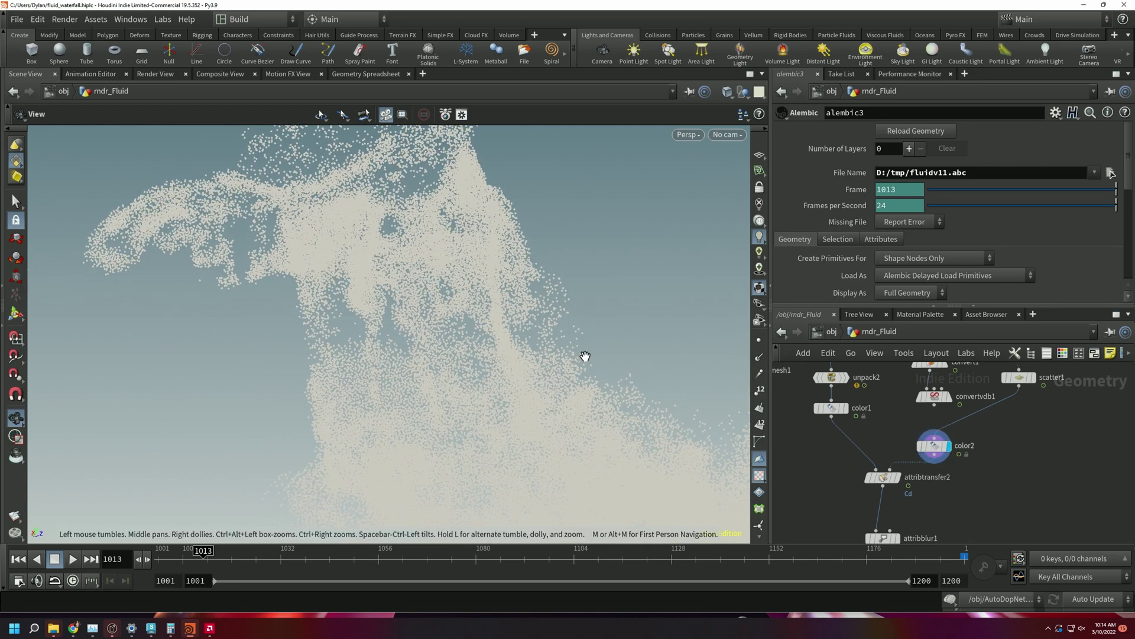
# - Display the colour transfer of attribtransfer2 on the mesh, followed by the softened version from attribblur1
pyautogui.click(898, 481)
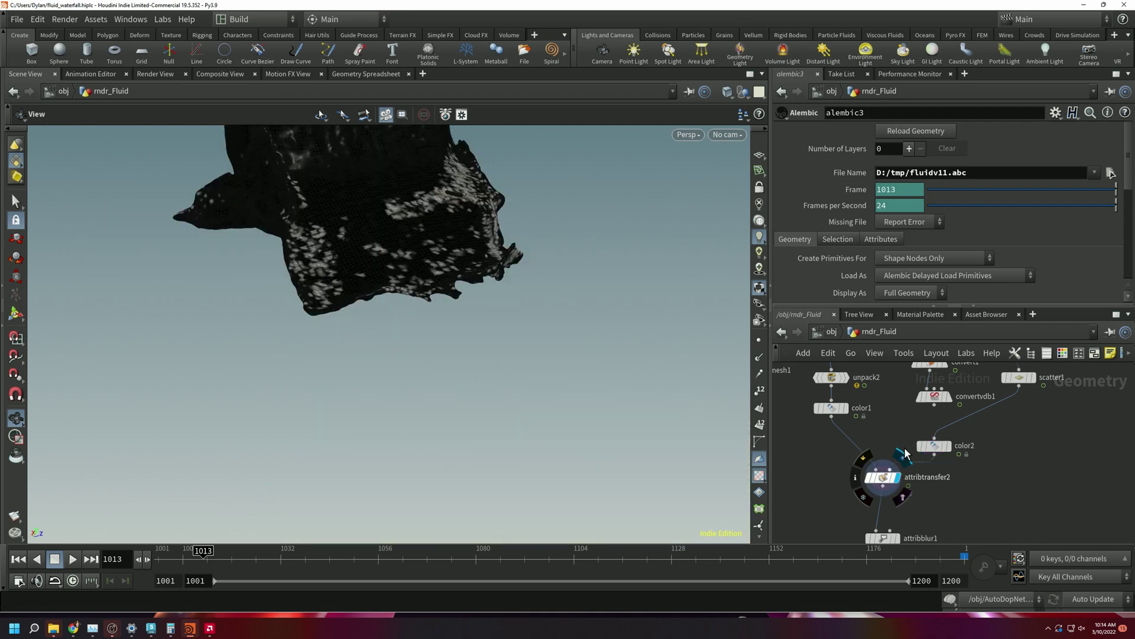
pyautogui.moveTo(908, 426); pyautogui.dragTo(880, 383, button='middle')
pyautogui.moveTo(837, 422); pyautogui.dragTo(827, 357, button='middle')
pyautogui.moveTo(905, 451); pyautogui.dragTo(866, 401, button='middle')
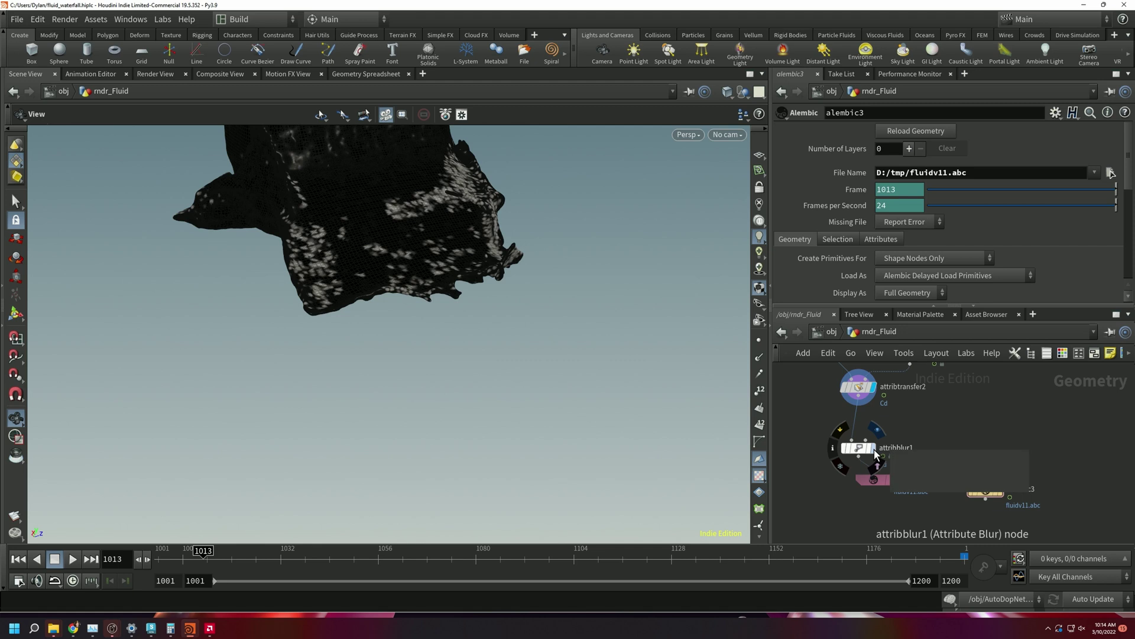
pyautogui.click(873, 448)
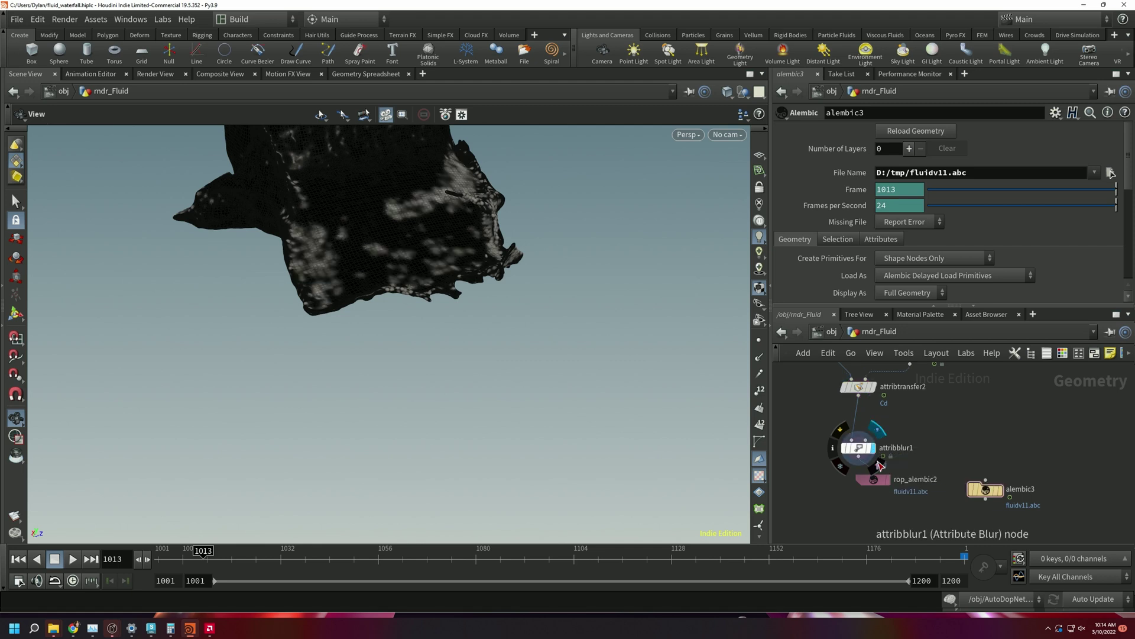
# - Display the alembic3 node's fluidv11.abc geometry and orbit around the whole mesh
pyautogui.click(1001, 489)
pyautogui.moveTo(435, 295); pyautogui.dragTo(502, 290)
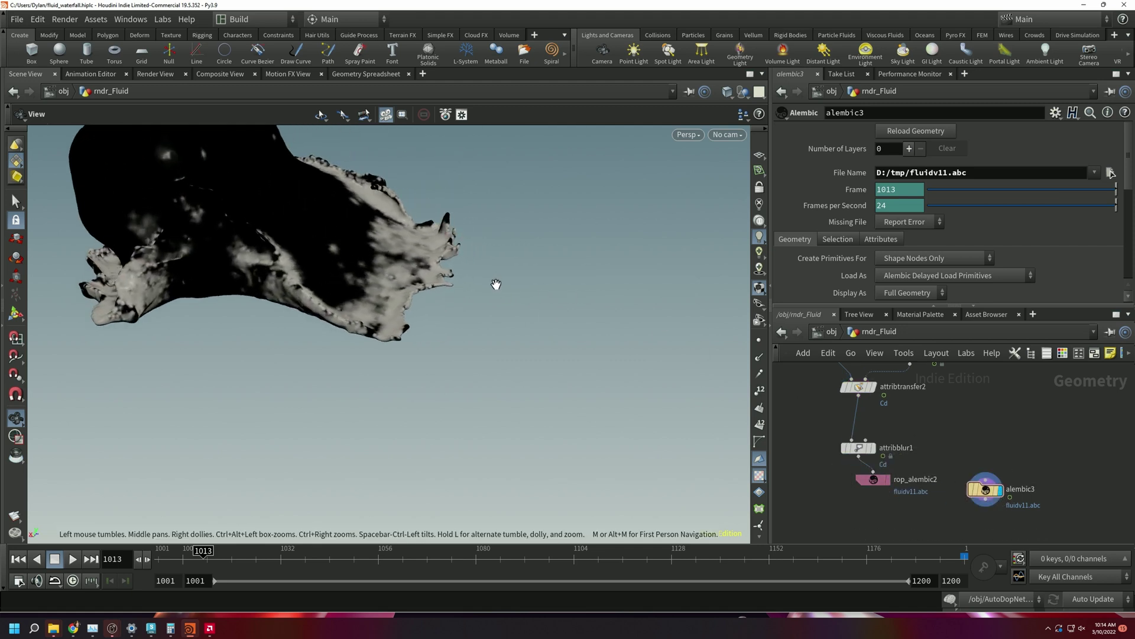
pyautogui.moveTo(502, 289); pyautogui.dragTo(649, 398, button='middle')
pyautogui.moveTo(649, 398); pyautogui.dragTo(572, 385)
pyautogui.moveTo(572, 385); pyautogui.dragTo(601, 311, button='right')
pyautogui.moveTo(601, 311); pyautogui.dragTo(431, 337)
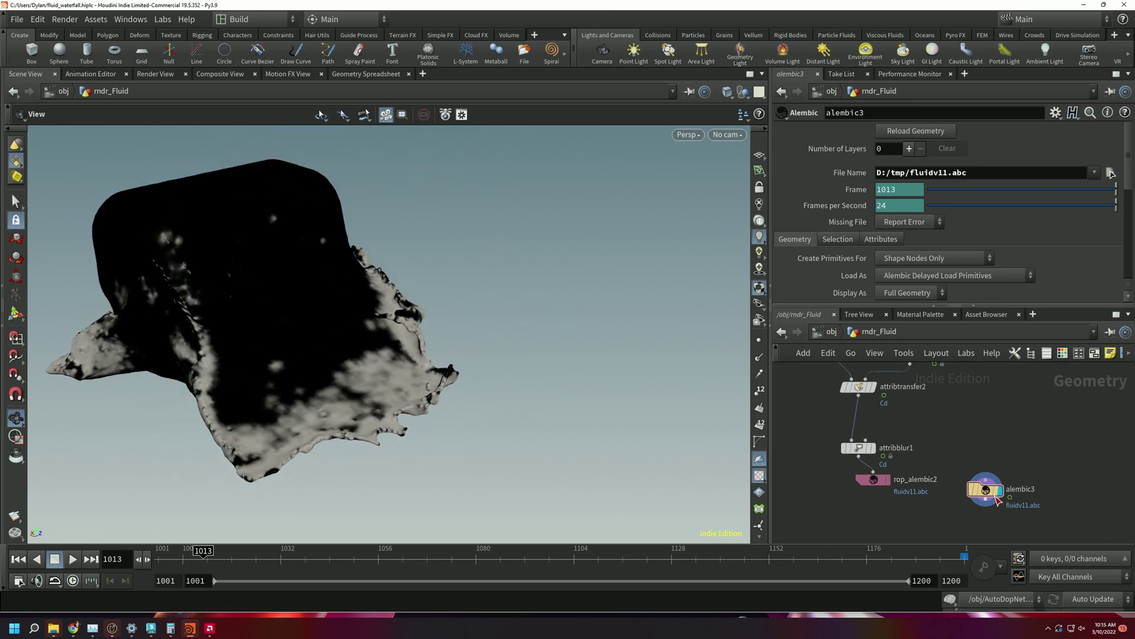
# - Check the alembic3 node's information and look at the foam mask on its mesh from above
pyautogui.click(962, 490)
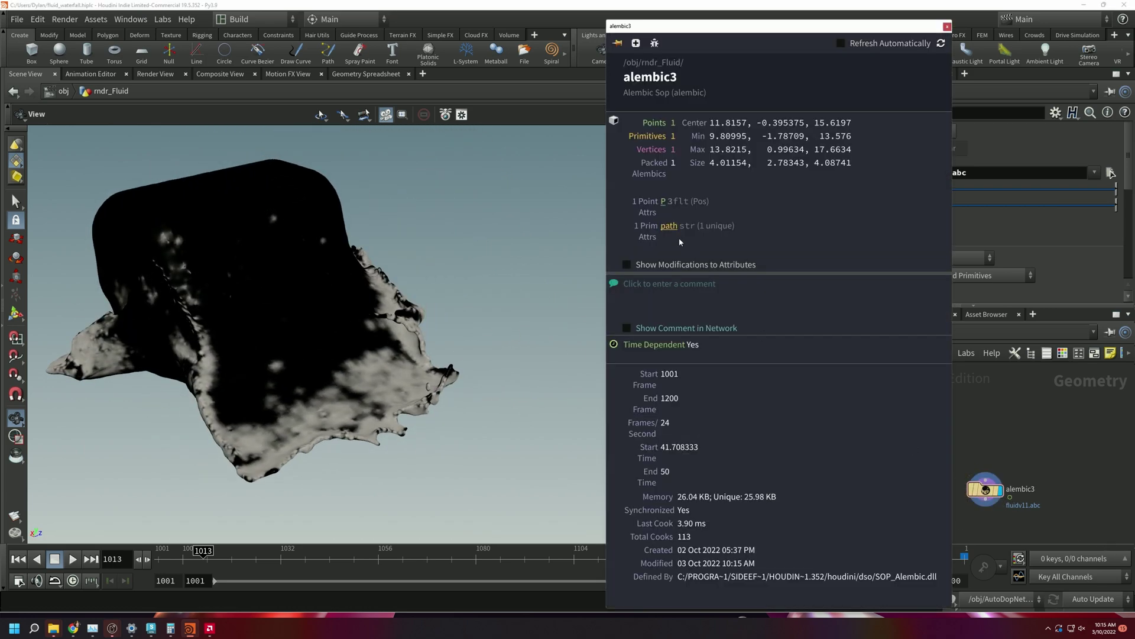
pyautogui.click(1031, 469)
pyautogui.moveTo(984, 496); pyautogui.dragTo(996, 495)
pyautogui.moveTo(264, 362); pyautogui.dragTo(243, 418)
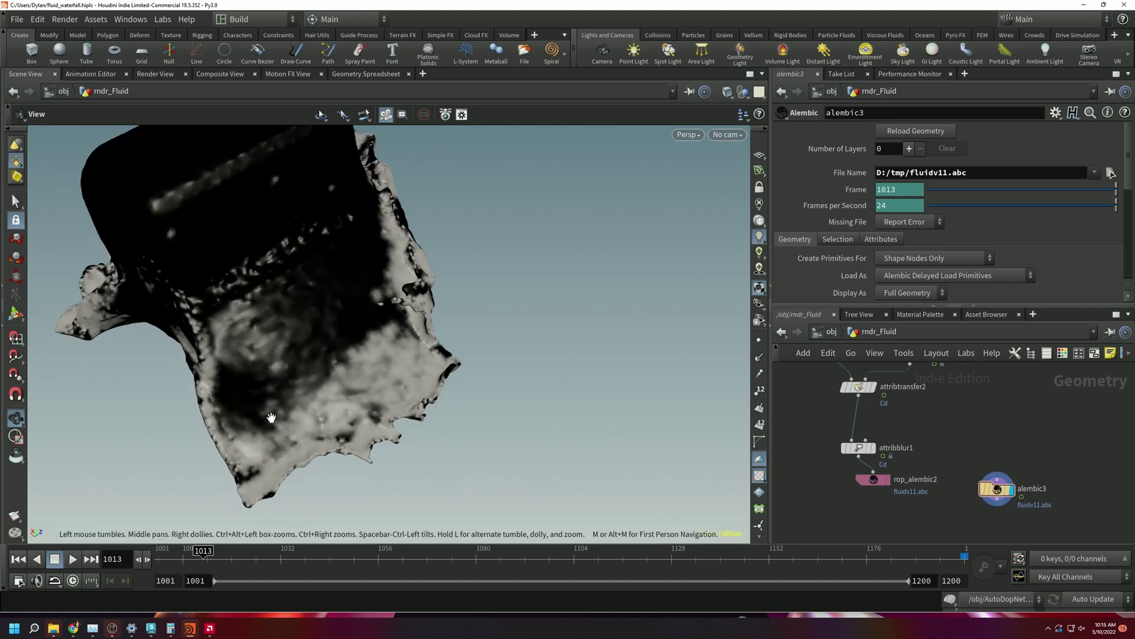
pyautogui.moveTo(504, 359); pyautogui.dragTo(495, 378)
pyautogui.moveTo(944, 444); pyautogui.dragTo(978, 491, button='middle')
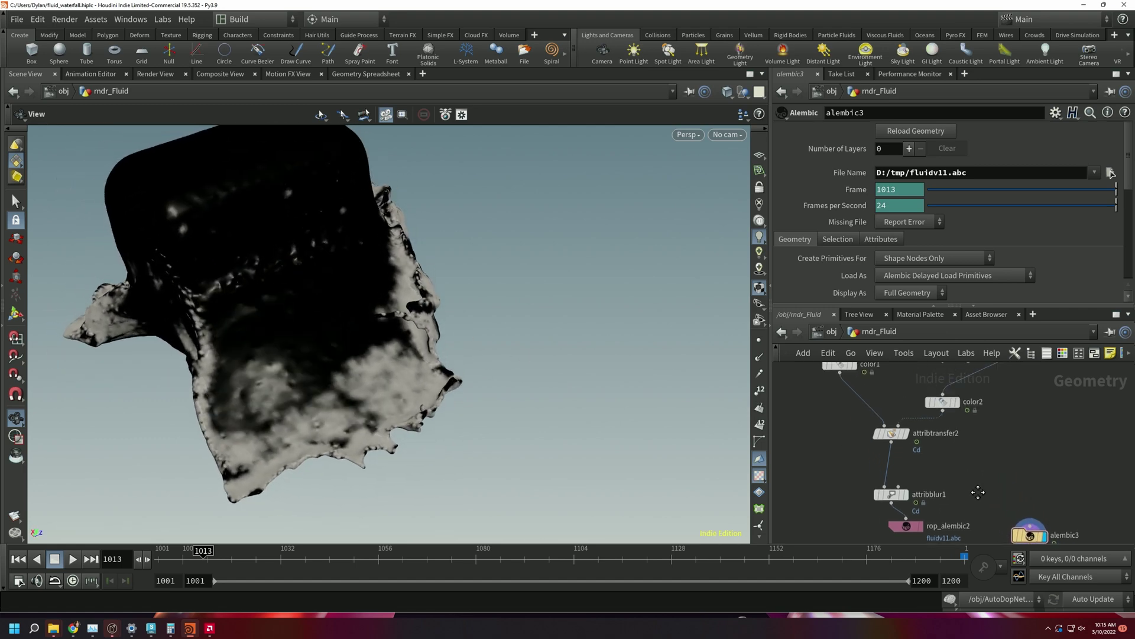
# - Inspect the attribute settings of the attribtransfer2 node
pyautogui.click(898, 436)
pyautogui.scroll(-2, 842, 254)
pyautogui.scroll(2, 840, 231)
pyautogui.click(794, 201)
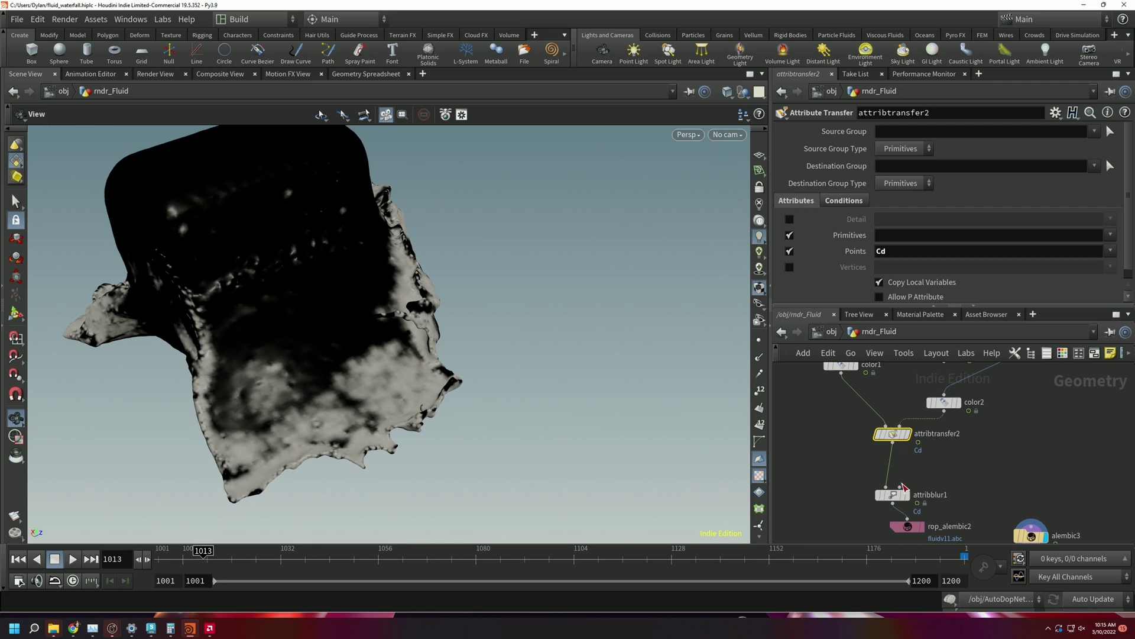
# - Select the alembic3 node and scrub the timeline forward to preview its animated foam mask
pyautogui.moveTo(903, 487); pyautogui.dragTo(839, 419, button='middle')
pyautogui.click(972, 476)
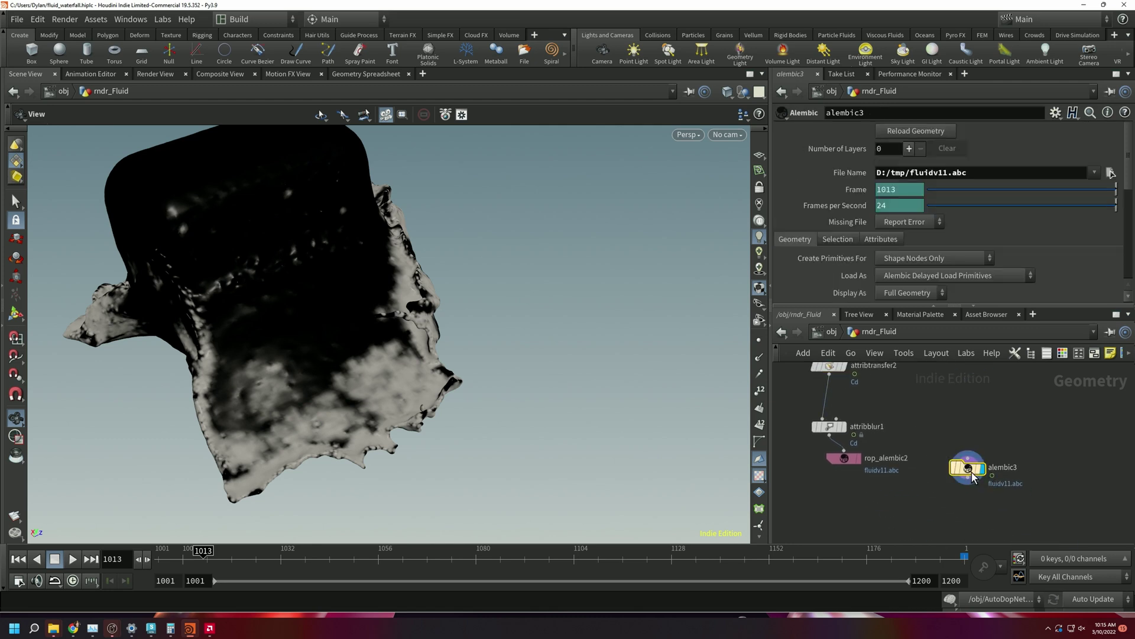
pyautogui.moveTo(972, 476); pyautogui.dragTo(968, 445, button='middle')
pyautogui.moveTo(231, 558); pyautogui.dragTo(272, 555)
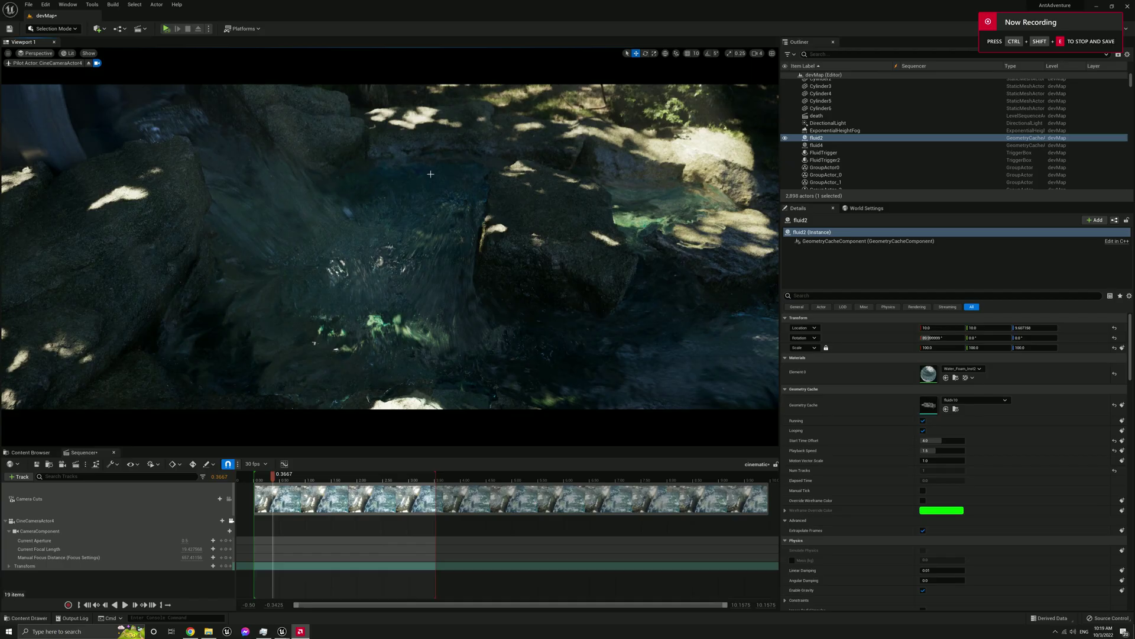
# - Switch to Unreal Editor and inspect the fluid2 water surface up close, toggling game view off and on
pyautogui.moveTo(394, 204); pyautogui.dragTo(428, 207, button='right')
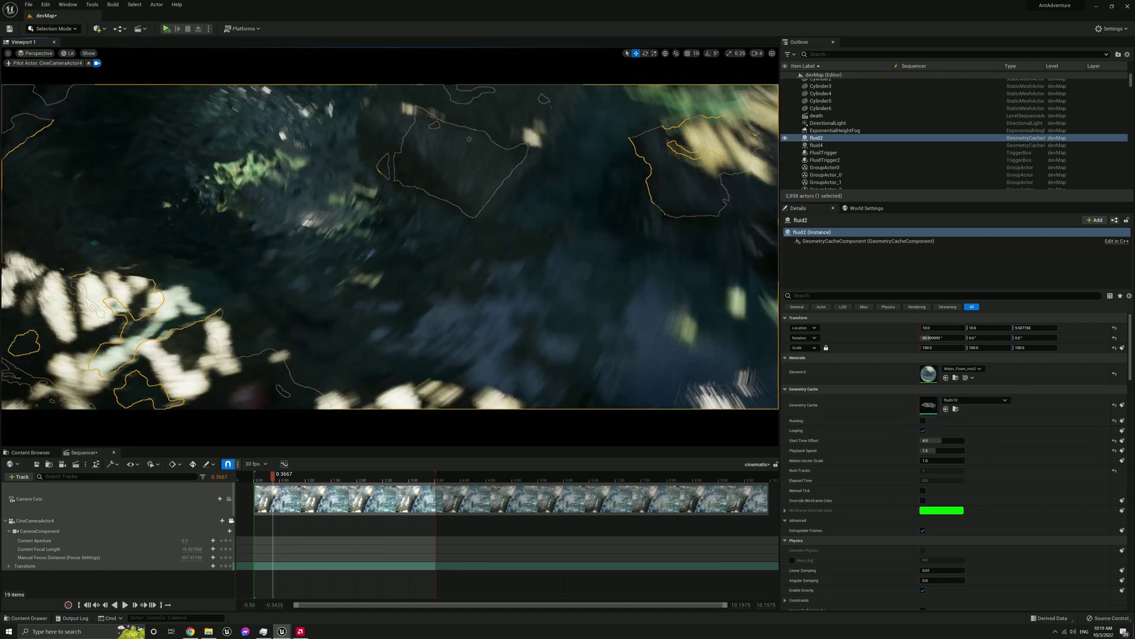
pyautogui.moveTo(390, 246); pyautogui.dragTo(402, 269, button='right')
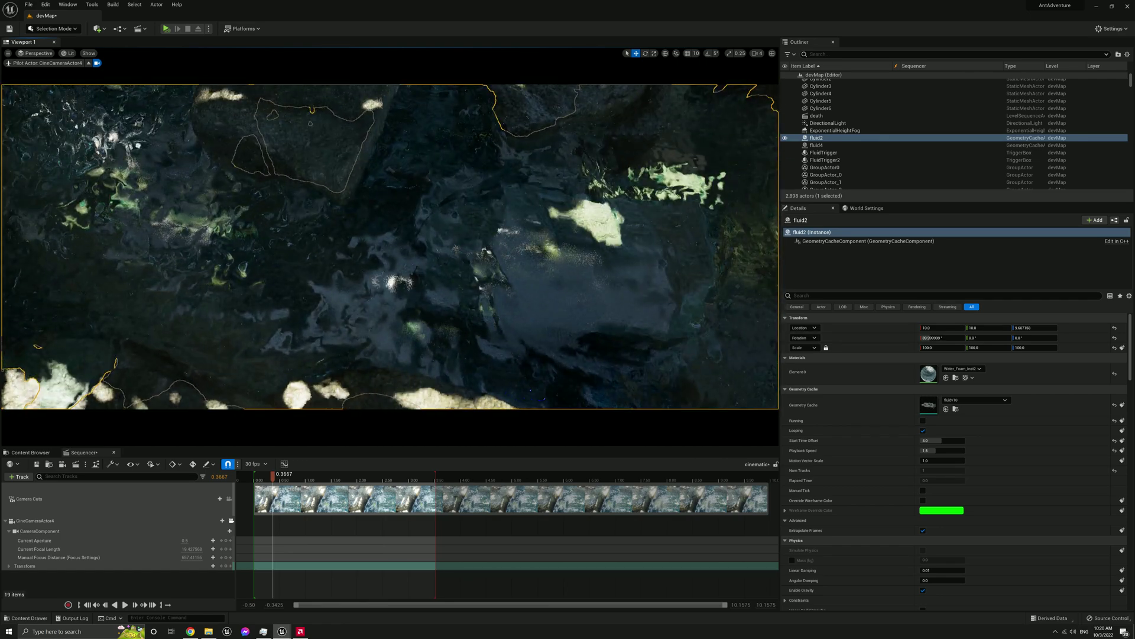
pyautogui.moveTo(390, 247); pyautogui.dragTo(432, 260, button='right')
pyautogui.press('g')
pyautogui.press('g')
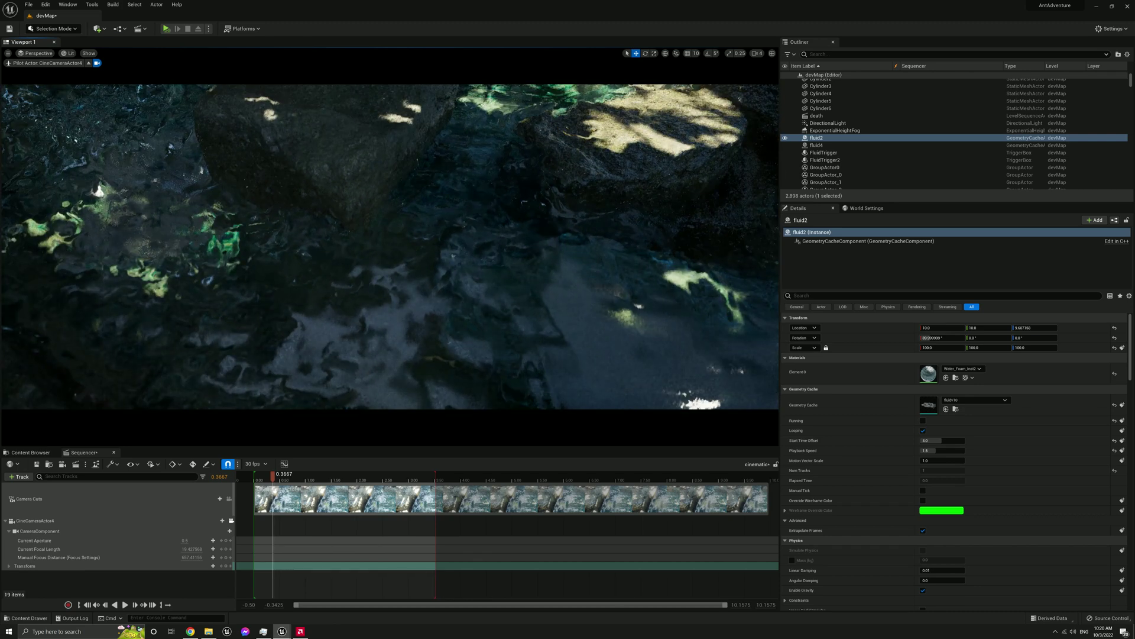
# - Open fluid2's Water_Foam_Inst2 material instance and its parent Water_Foam material at the output parameter nodes
pyautogui.doubleClick(929, 373)
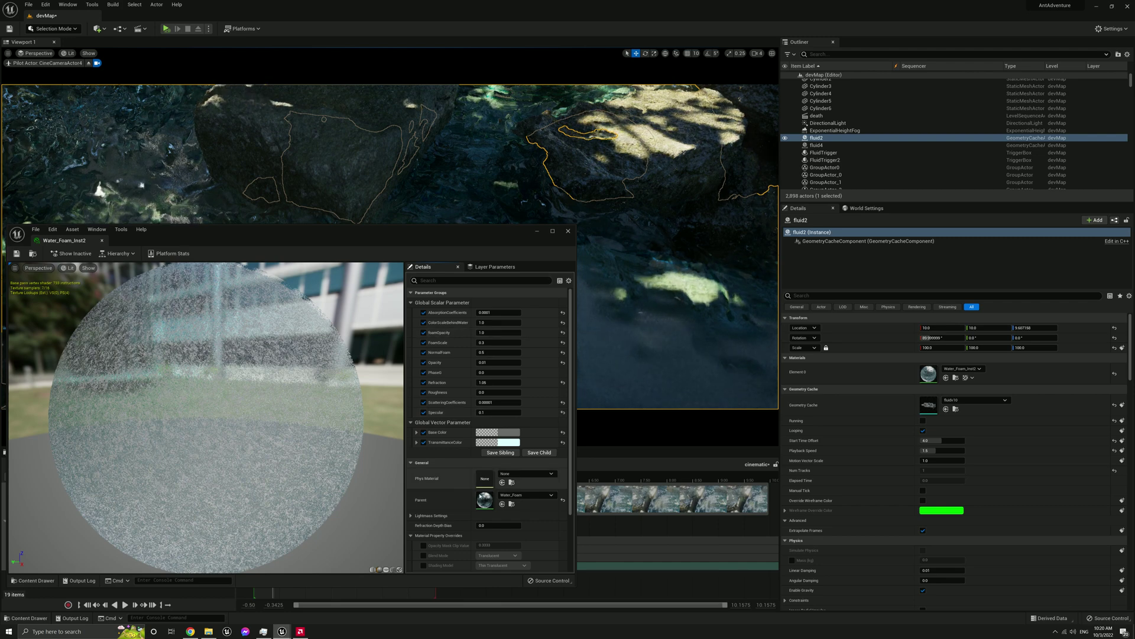
pyautogui.doubleClick(484, 499)
pyautogui.scroll(-5, 436, 394)
pyautogui.moveTo(435, 394); pyautogui.dragTo(533, 376, button='right')
pyautogui.moveTo(464, 445); pyautogui.dragTo(445, 429, button='right')
pyautogui.scroll(2, 446, 430)
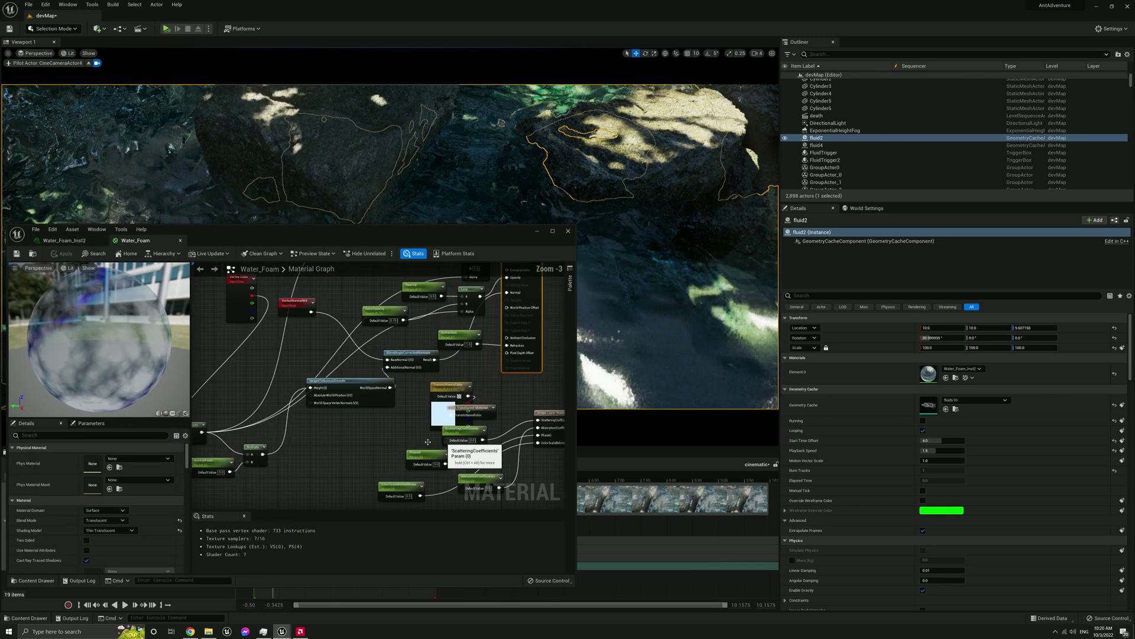
# - Delete the water coefficient parameters with their output node, and move TransmittanceColor clear of the Thin Translucent Material output
pyautogui.moveTo(378, 432); pyautogui.dragTo(512, 453)
pyautogui.press('Delete')
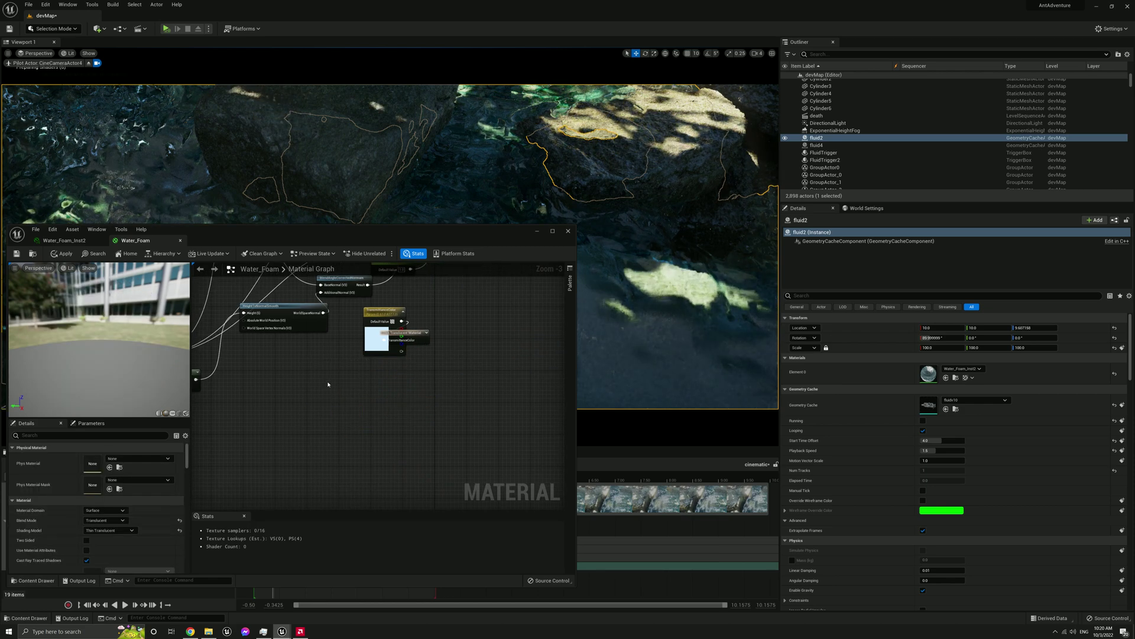
pyautogui.moveTo(365, 390); pyautogui.dragTo(496, 415, button='right')
pyautogui.moveTo(522, 357); pyautogui.dragTo(410, 403)
pyautogui.rightClick(521, 349)
pyautogui.click(453, 342)
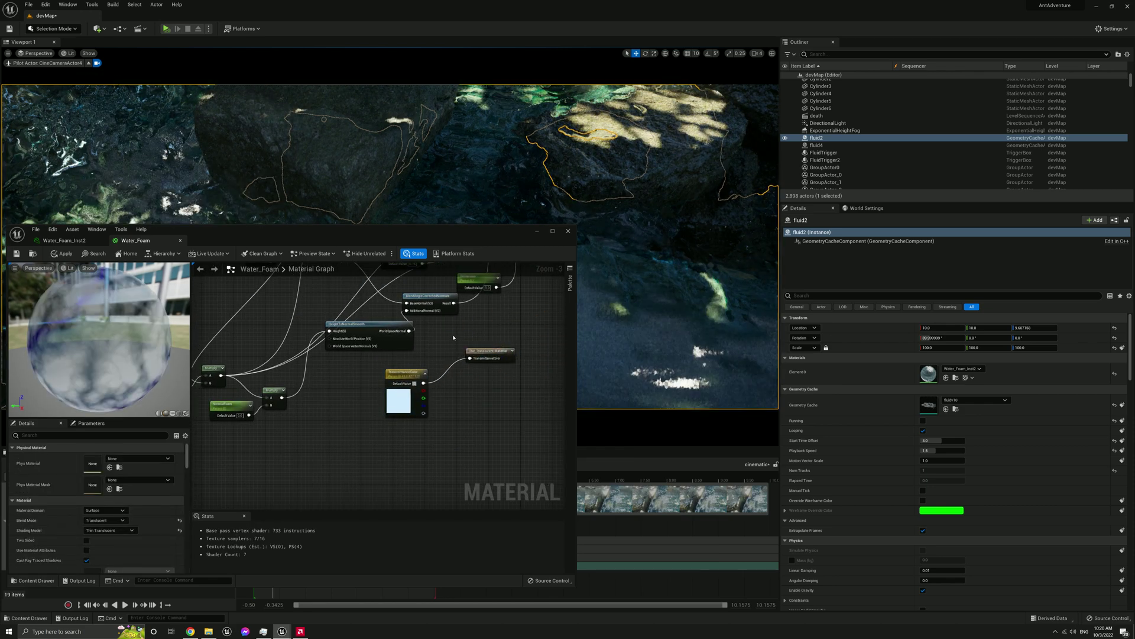
# - Move the Vertex Color node into the free space above the foam noise nodes
pyautogui.scroll(-3, 440, 376)
pyautogui.scroll(1, 440, 376)
pyautogui.moveTo(375, 339); pyautogui.dragTo(396, 331, button='right')
pyautogui.moveTo(464, 333); pyautogui.dragTo(337, 297)
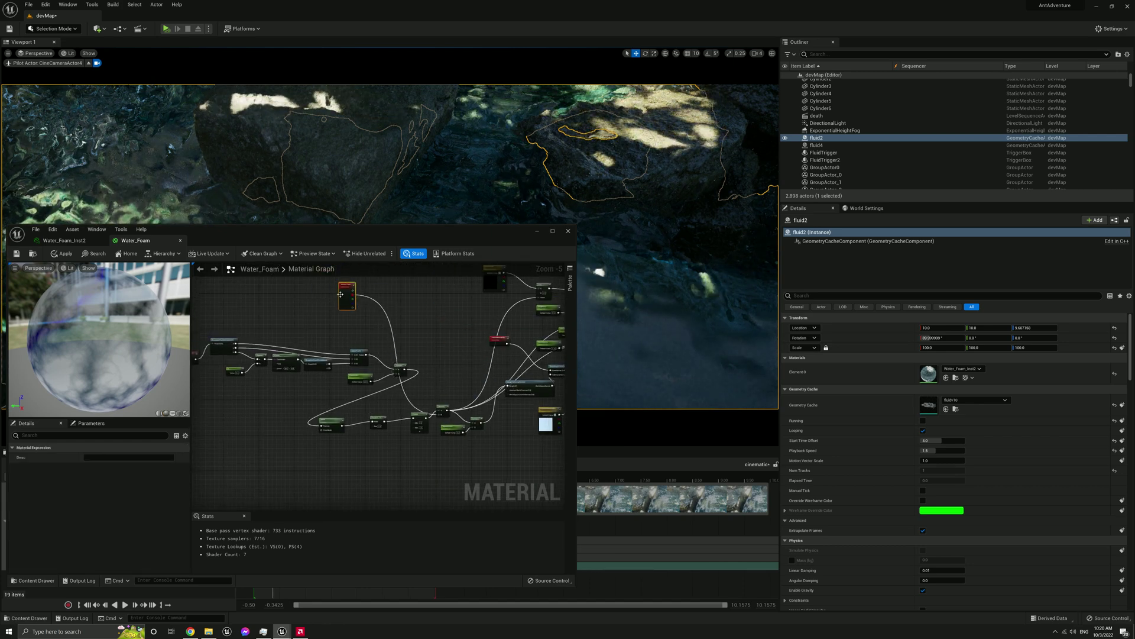
pyautogui.scroll(6, 355, 309)
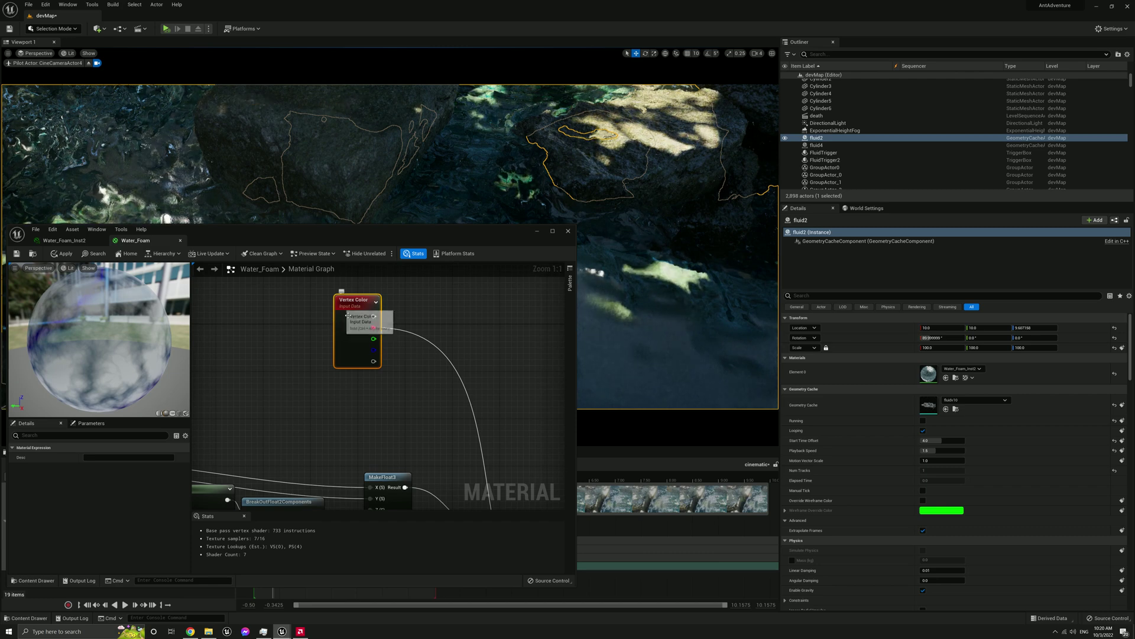
# - Follow the Vertex Color output to the Multiply node that combines it with the clamped noise
pyautogui.scroll(-1, 428, 379)
pyautogui.moveTo(428, 379); pyautogui.dragTo(347, 316, button='right')
pyautogui.scroll(-2, 349, 318)
pyautogui.moveTo(417, 395); pyautogui.dragTo(416, 325, button='right')
pyautogui.scroll(-1, 416, 324)
pyautogui.scroll(2, 459, 404)
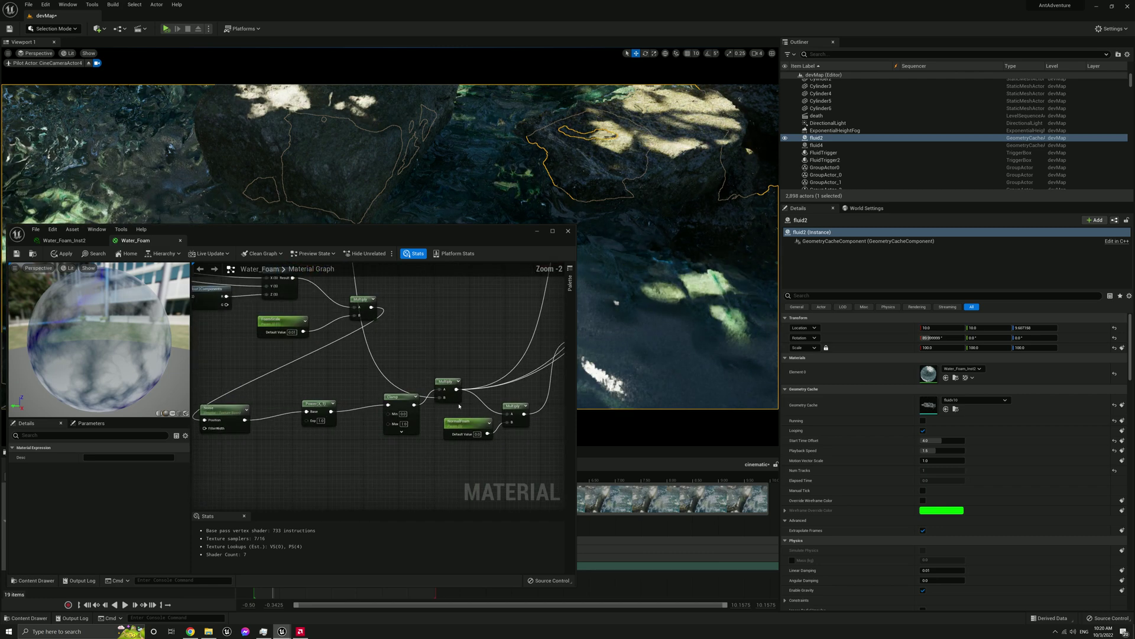
pyautogui.click(458, 397)
pyautogui.moveTo(458, 396); pyautogui.dragTo(474, 349, button='right')
# - Trace the noise chain back through its scale and panner nodes to the Absolute World Position node
pyautogui.moveTo(354, 374); pyautogui.dragTo(489, 387, button='right')
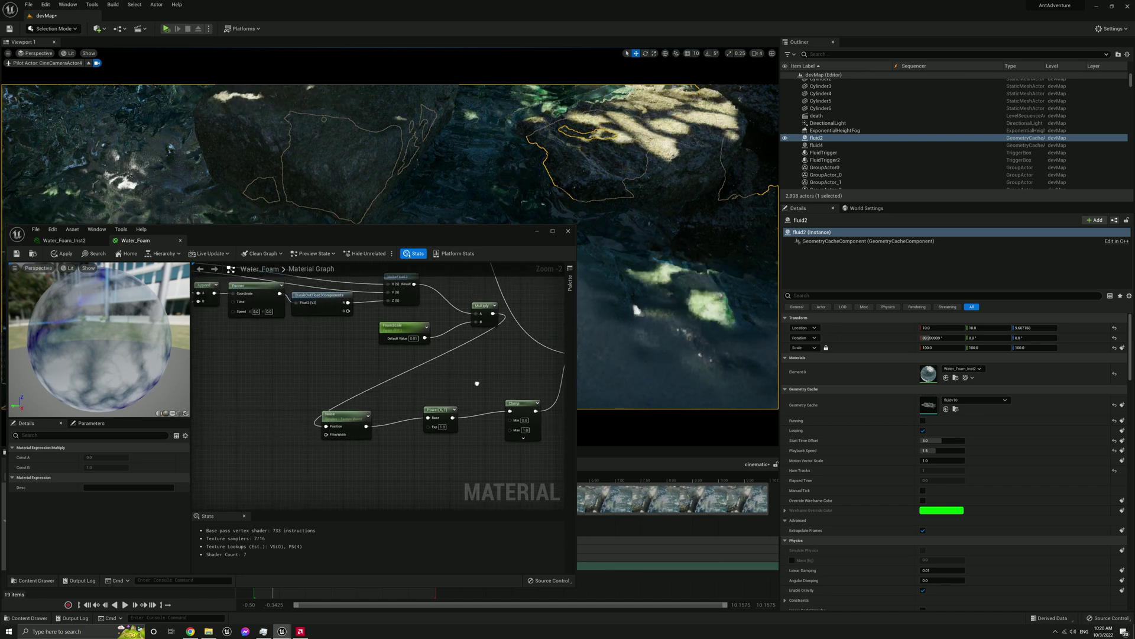
pyautogui.scroll(-2, 482, 384)
pyautogui.moveTo(389, 361); pyautogui.dragTo(398, 385, button='right')
pyautogui.moveTo(301, 383); pyautogui.dragTo(340, 385, button='right')
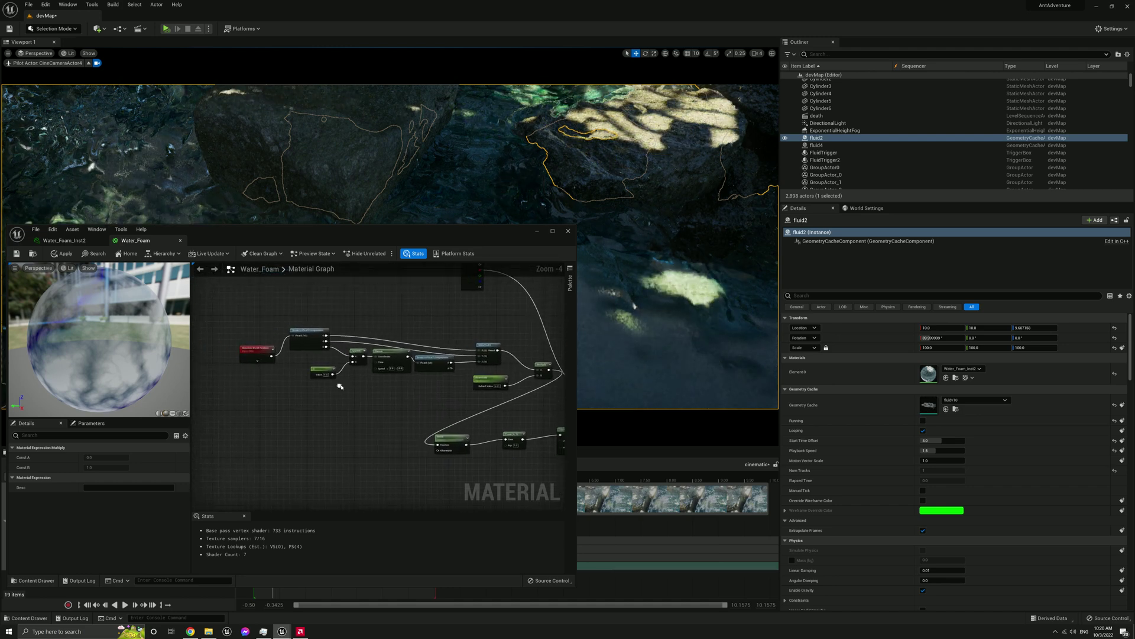
pyautogui.click(257, 353)
pyautogui.scroll(2, 383, 370)
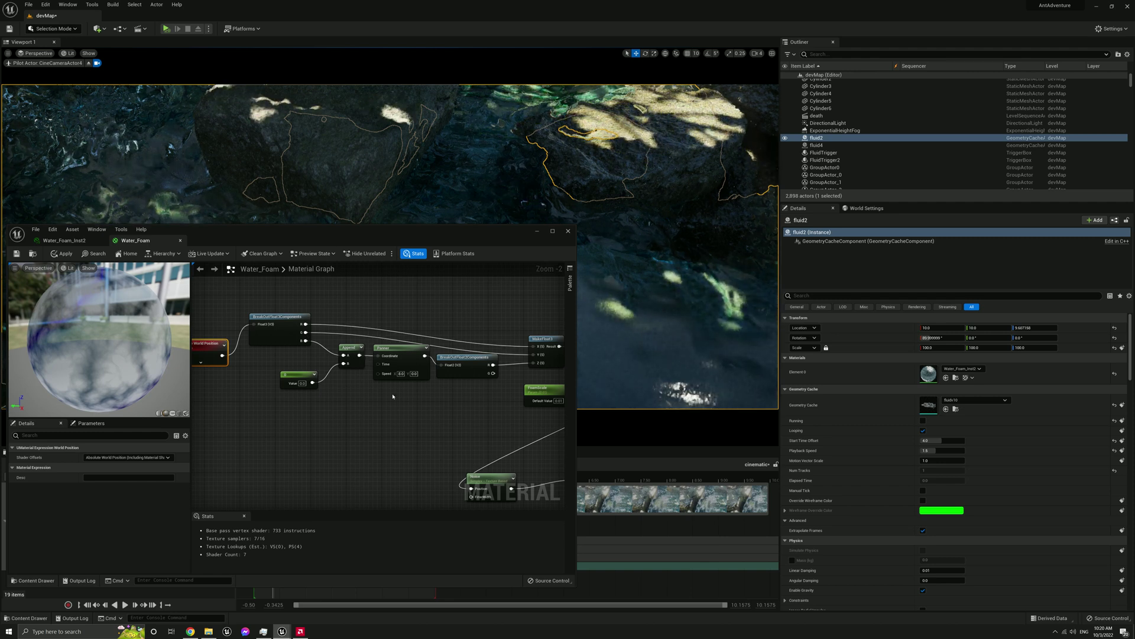
# - Follow the foam mask from the noise nodes through the Multiply nodes to the height-to-normal node
pyautogui.moveTo(470, 409); pyautogui.dragTo(390, 390, button='right')
pyautogui.scroll(-2, 390, 390)
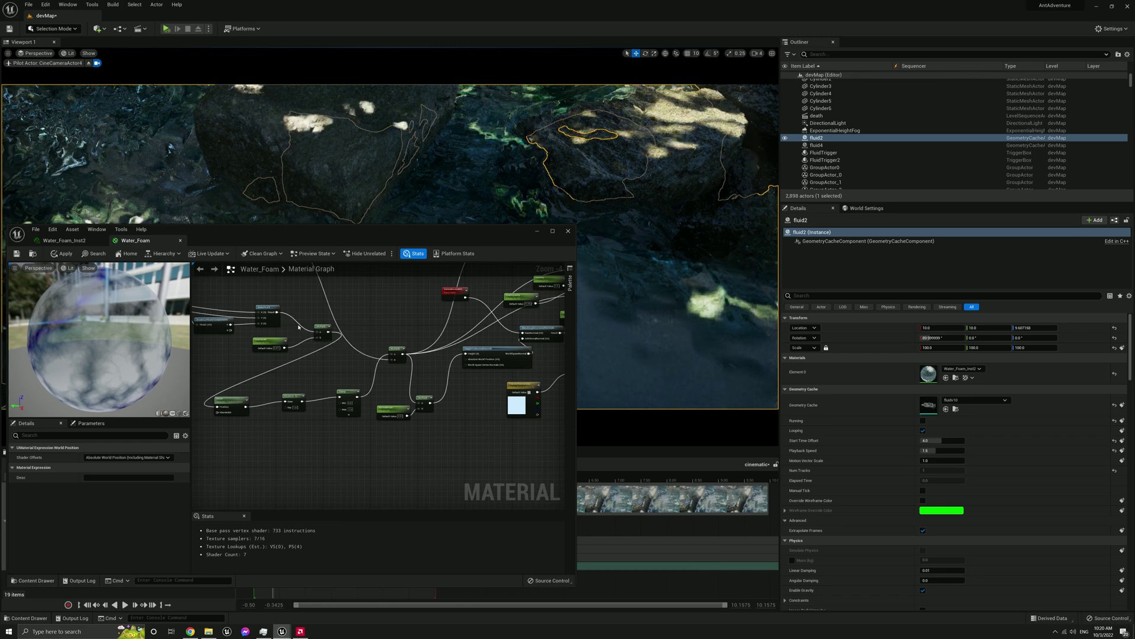
pyautogui.moveTo(397, 345); pyautogui.dragTo(311, 348, button='right')
pyautogui.scroll(2, 380, 387)
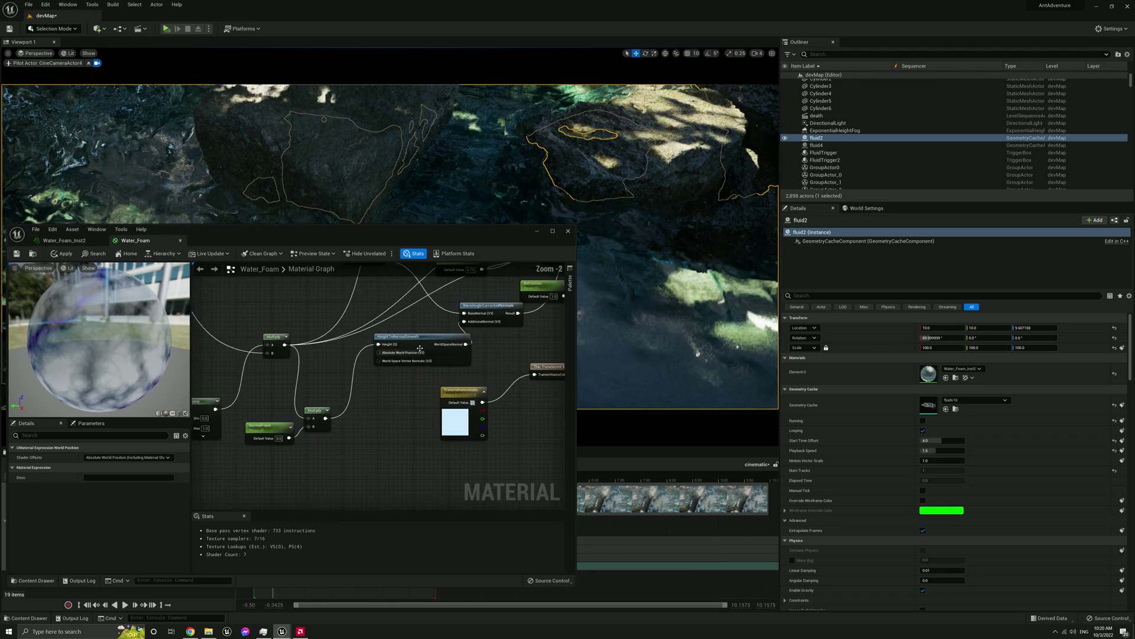
# - Move the BlendAngleCorrectedNormals node away from the Refraction parameter, above the height-to-normal node that feeds it
pyautogui.click(390, 355)
pyautogui.moveTo(424, 331); pyautogui.dragTo(331, 400, button='right')
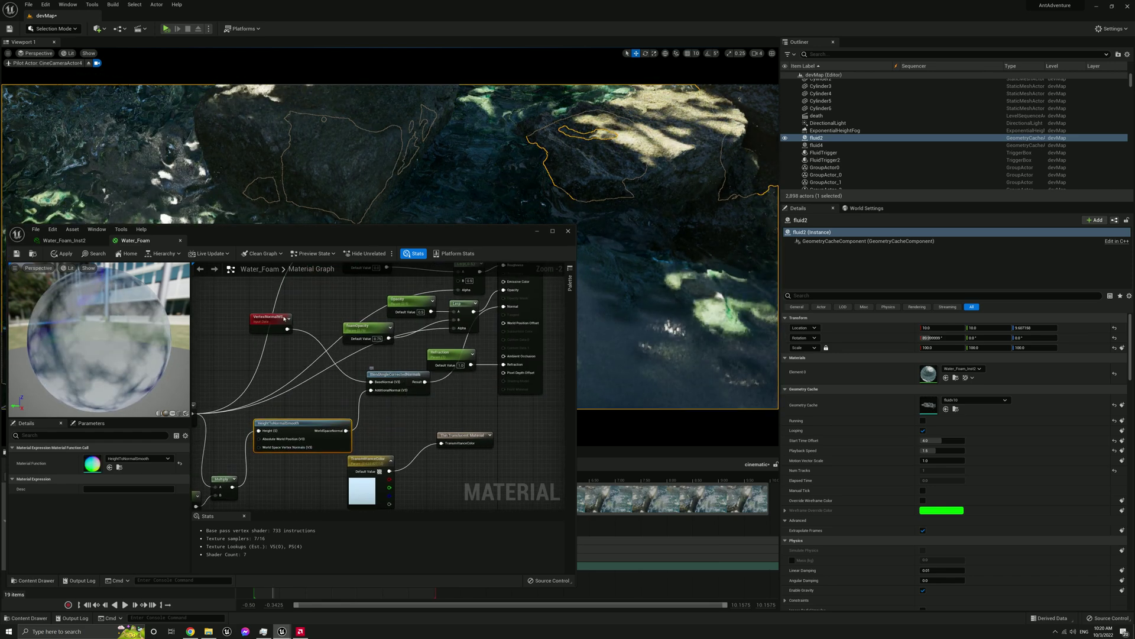
pyautogui.moveTo(429, 371); pyautogui.dragTo(379, 387)
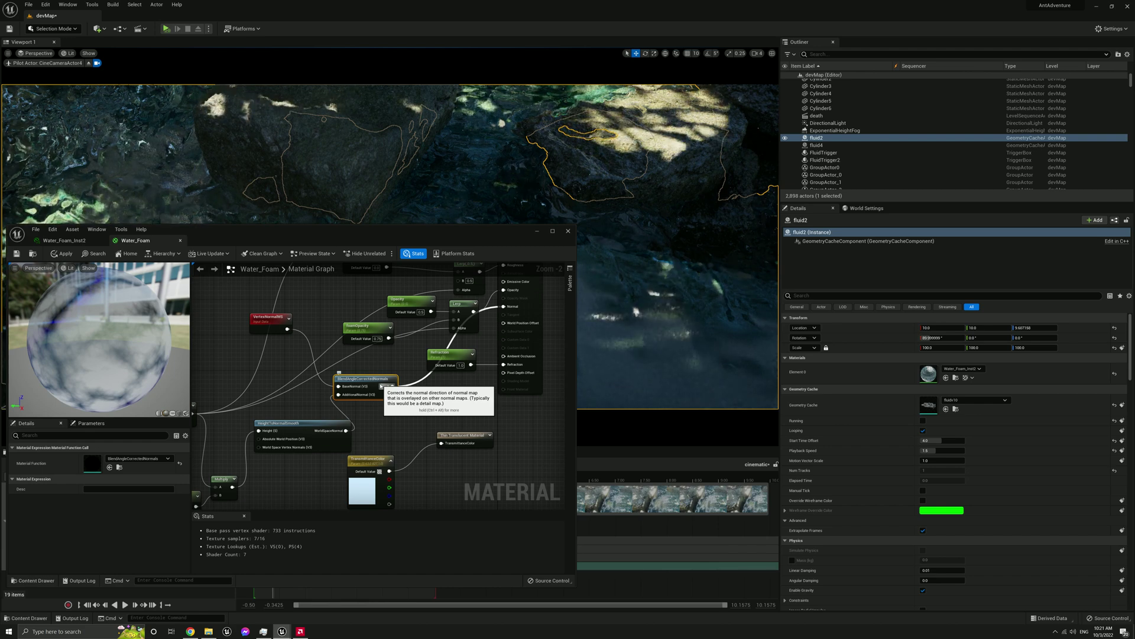
pyautogui.click(408, 362)
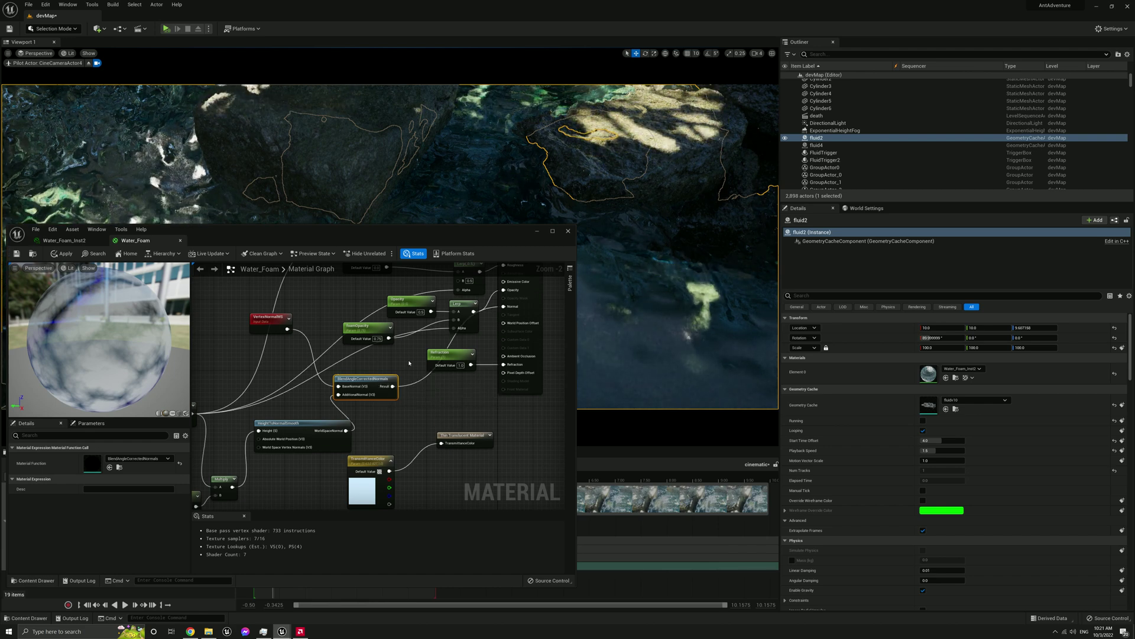
pyautogui.click(380, 380)
# - Spread out the graph by moving the Water_Foam output node farther right and the FoamOpacity parameter left of Opacity
pyautogui.moveTo(413, 348); pyautogui.dragTo(357, 394, button='right')
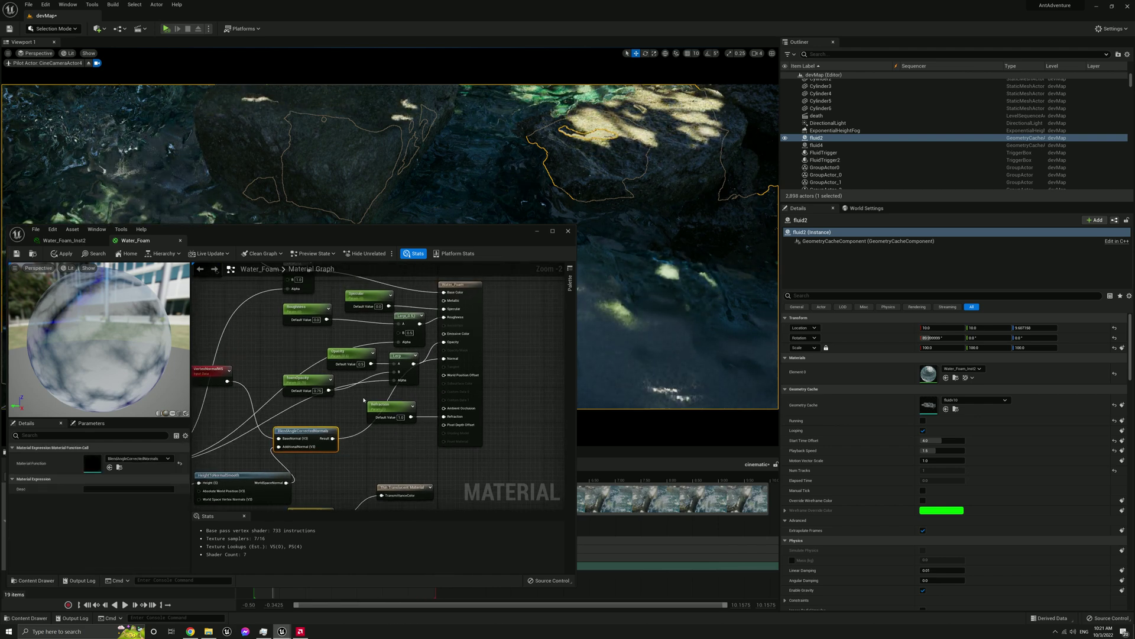
pyautogui.moveTo(455, 347); pyautogui.dragTo(521, 354)
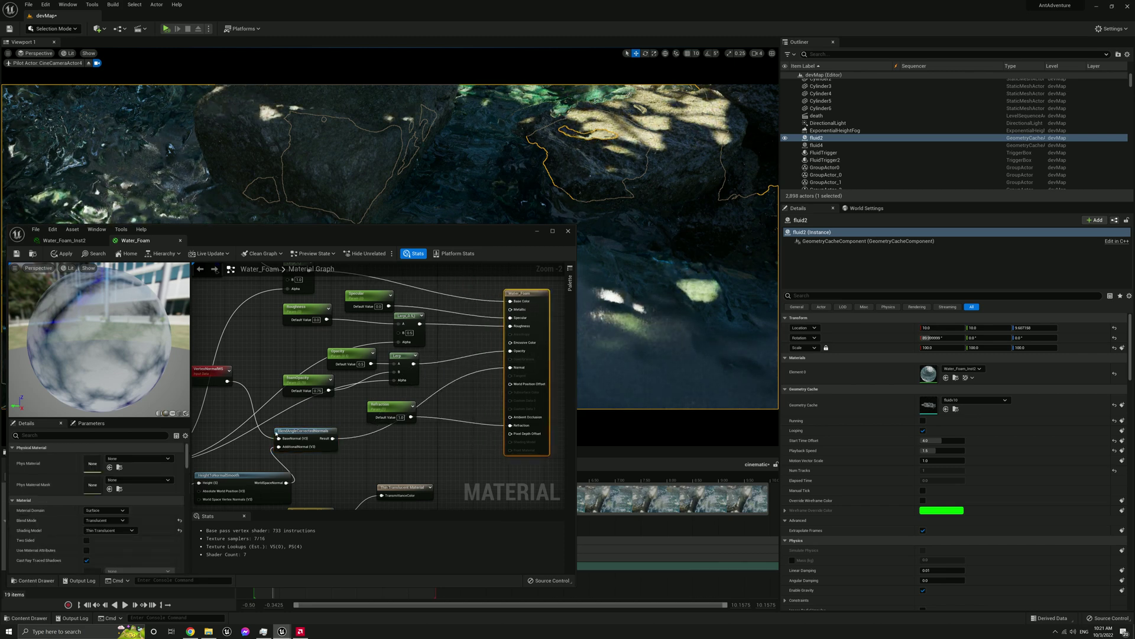
pyautogui.moveTo(261, 421); pyautogui.dragTo(379, 398, button='right')
pyautogui.moveTo(480, 369); pyautogui.dragTo(385, 383, button='right')
pyautogui.moveTo(349, 380); pyautogui.dragTo(314, 366)
pyautogui.moveTo(332, 332); pyautogui.dragTo(312, 385, button='right')
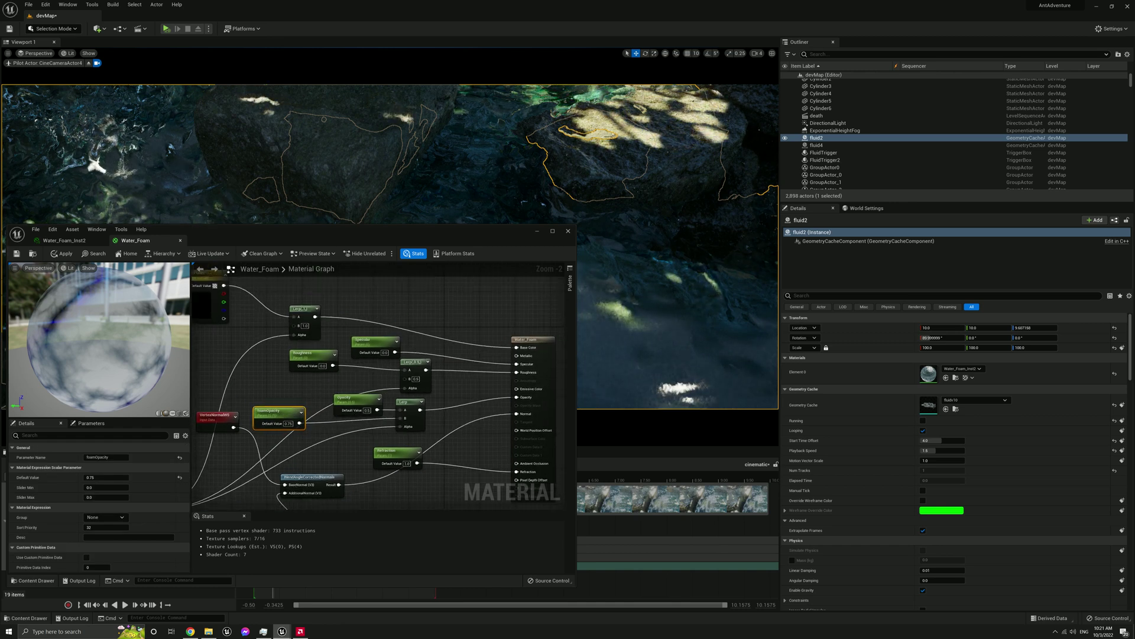
# - Review the Base Color and its Lerp, and shift the Roughness parameter slightly left beside its own Lerp node
pyautogui.moveTo(279, 323); pyautogui.dragTo(377, 338, button='right')
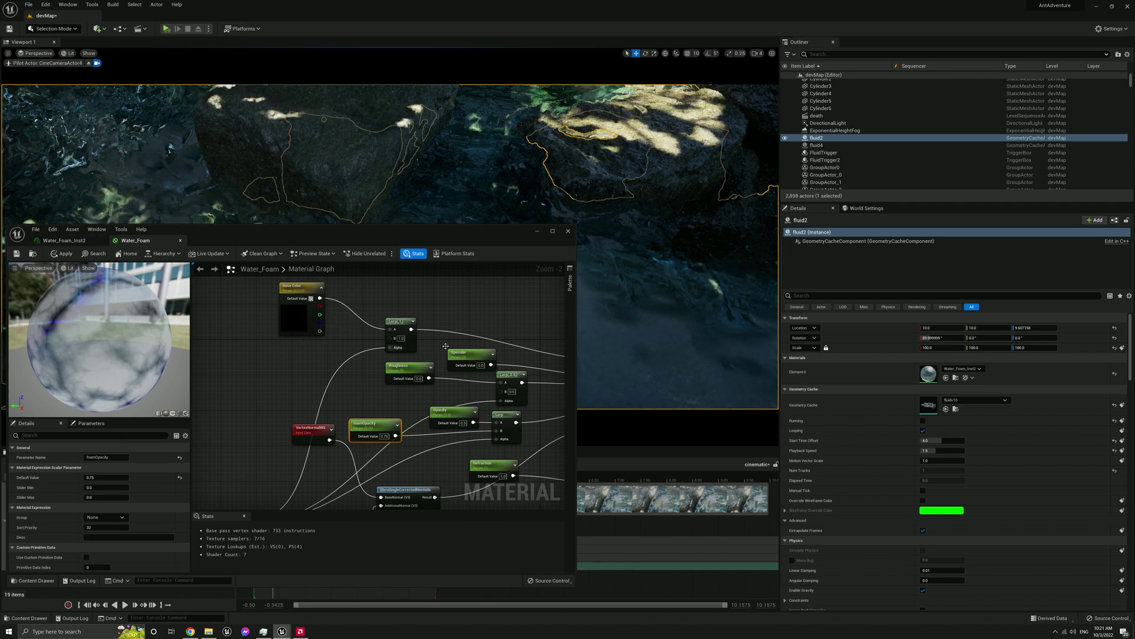
pyautogui.moveTo(478, 371); pyautogui.dragTo(357, 345, button='right')
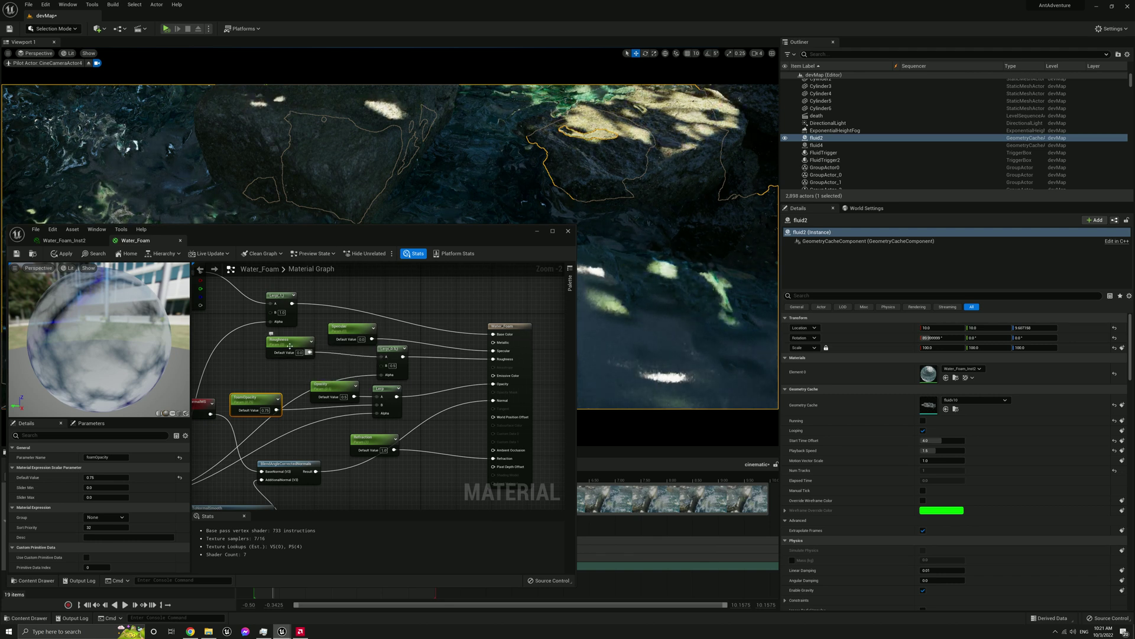
pyautogui.moveTo(288, 344); pyautogui.dragTo(283, 353)
pyautogui.moveTo(432, 390); pyautogui.dragTo(407, 368, button='right')
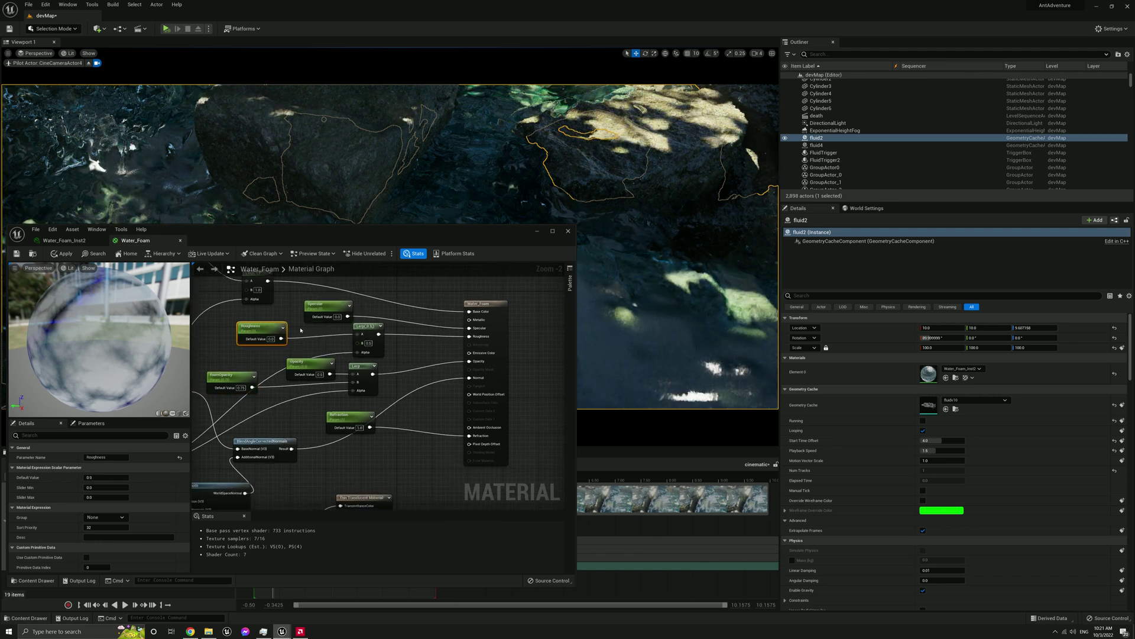
pyautogui.moveTo(259, 330); pyautogui.dragTo(262, 327)
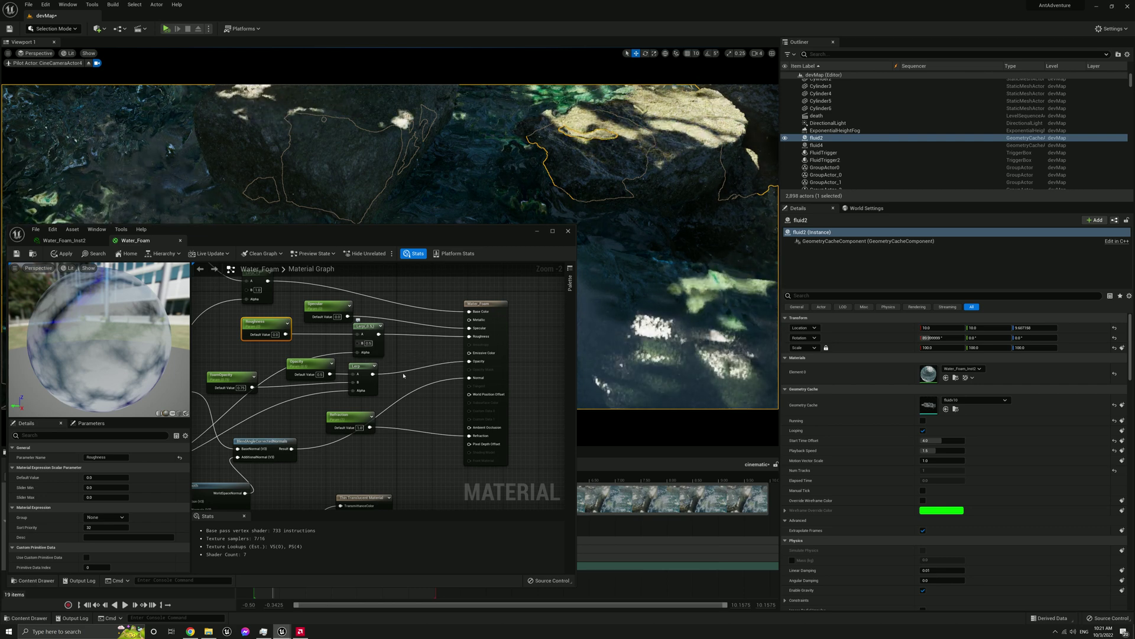
# - Bring up the Water_Foam_Inst2 instance parameters, and minimize the material editor to return to the level
pyautogui.moveTo(423, 404); pyautogui.dragTo(454, 358, button='right')
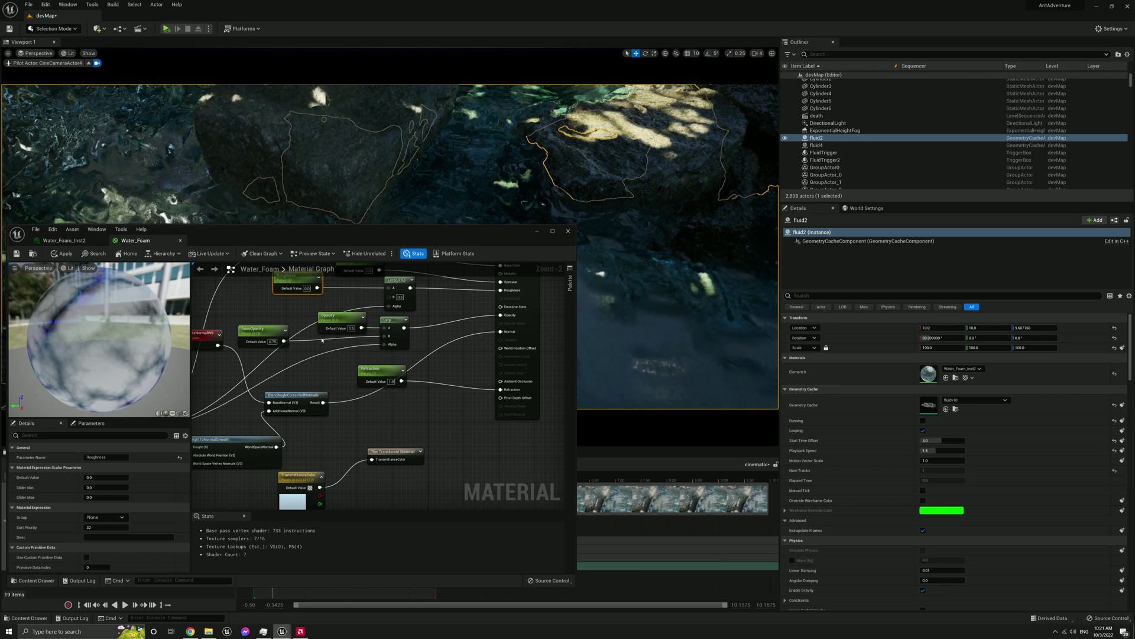
pyautogui.scroll(-2, 312, 348)
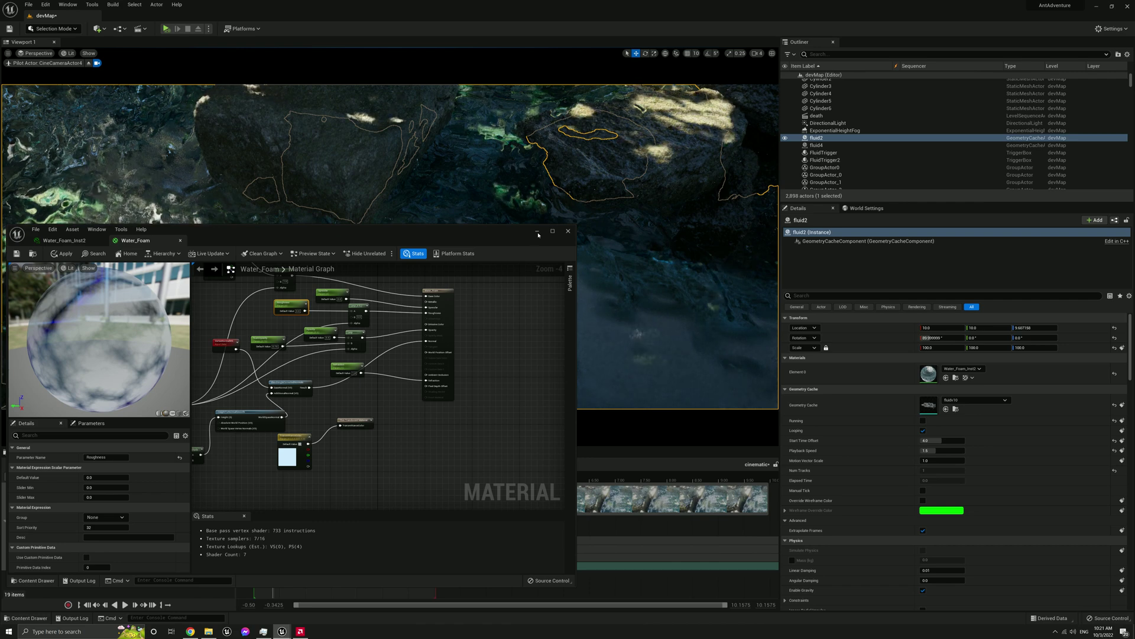
pyautogui.click(63, 241)
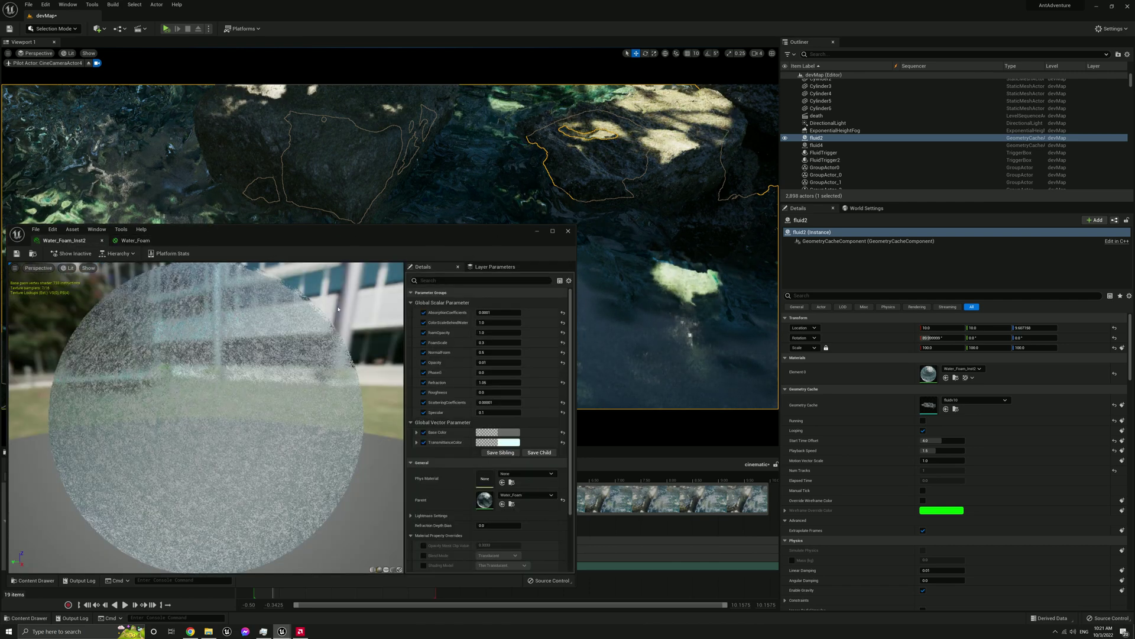
pyautogui.click(541, 232)
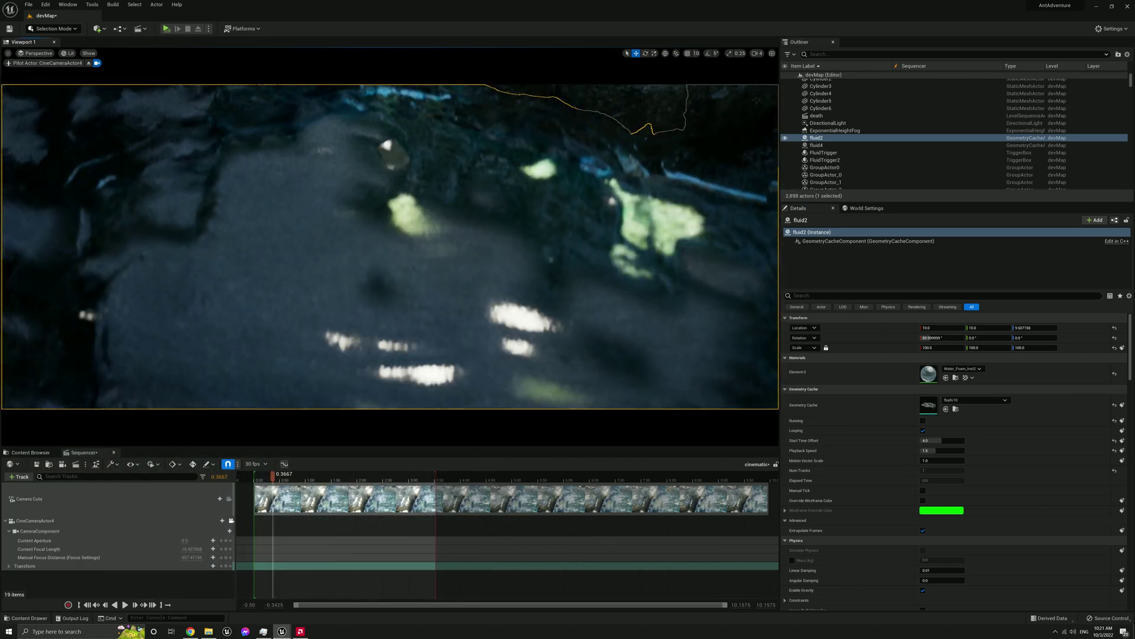
# - Stop piloting CineCameraActor4 and frame the stream and its two rocks in the free perspective view
pyautogui.click(89, 63)
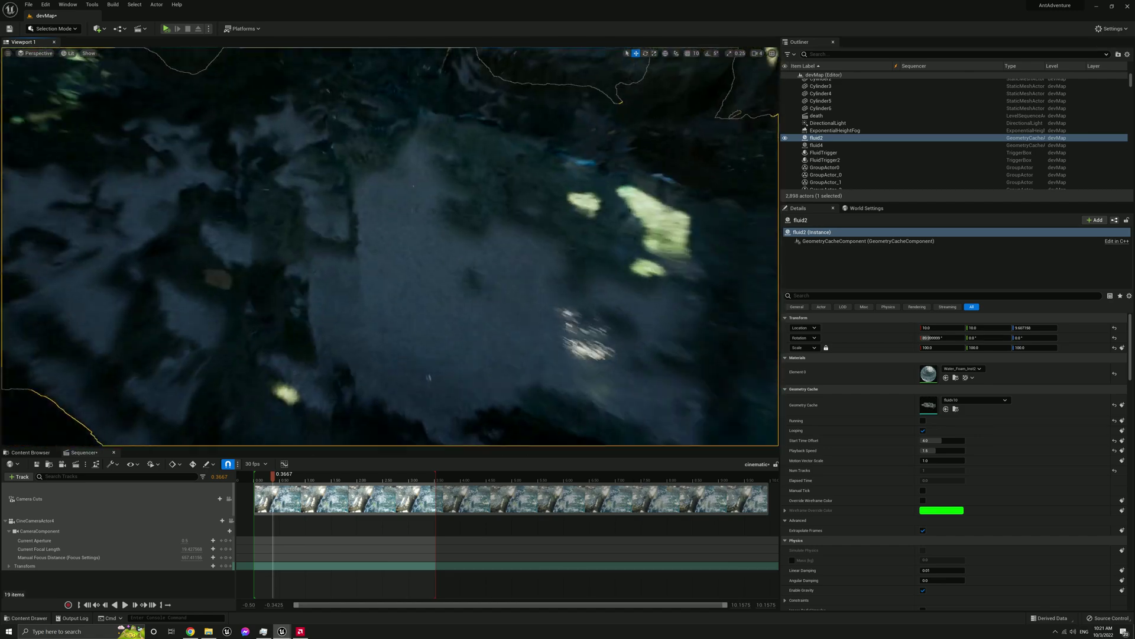
pyautogui.press('w')
pyautogui.moveTo(390, 246); pyautogui.dragTo(361, 275, button='right')
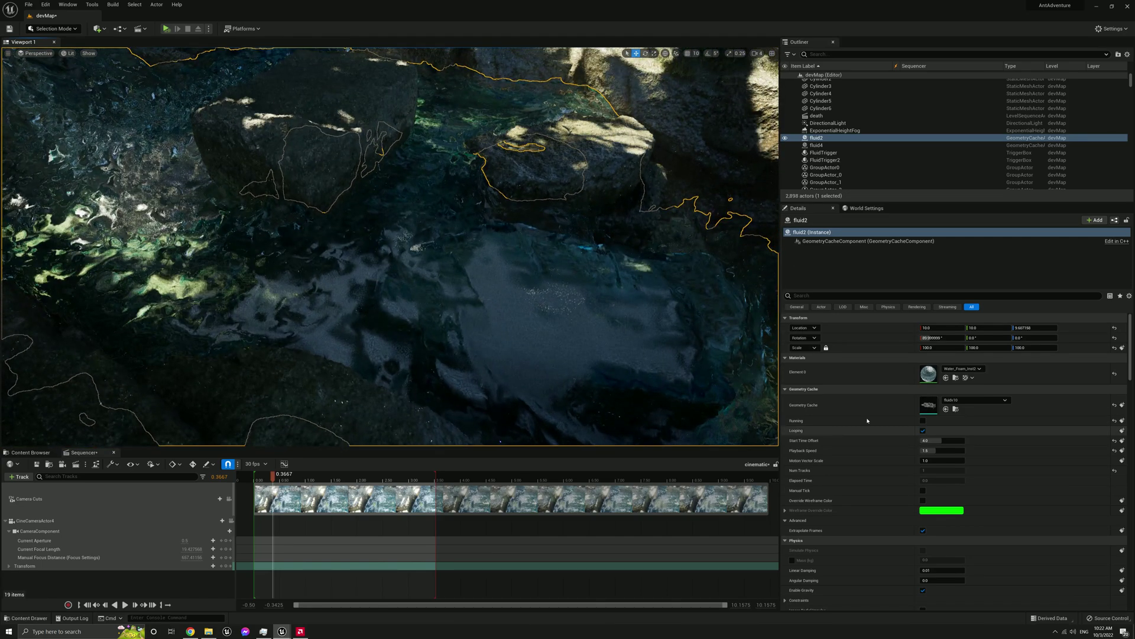
# - Enable Running on the fluid2 geometry cache, simulate the level and look around the stream and its banks
pyautogui.click(923, 420)
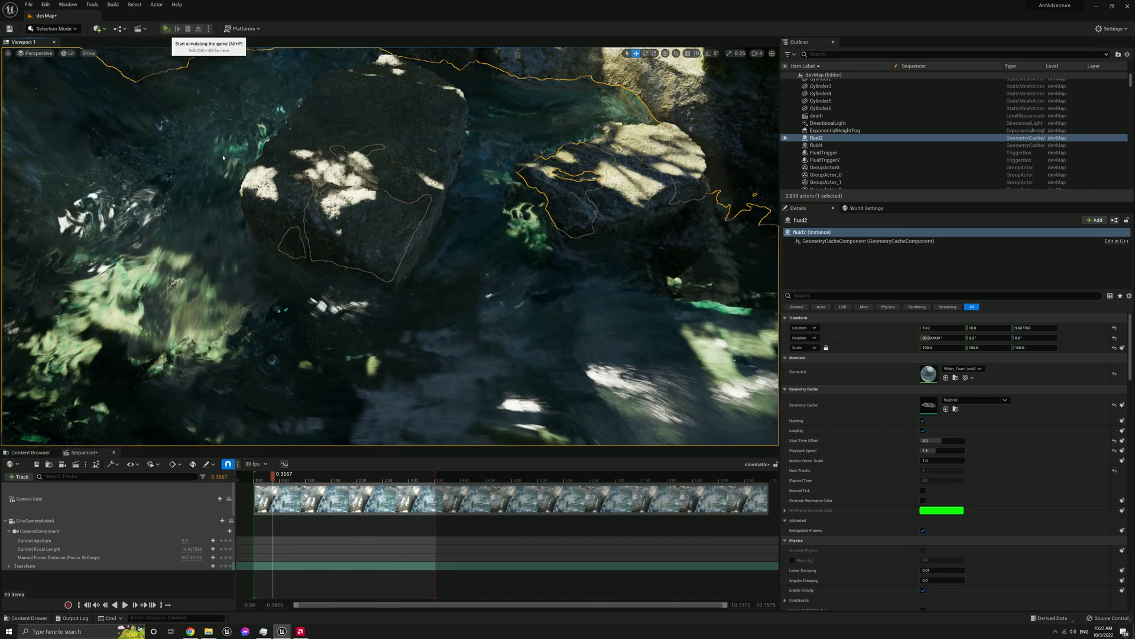
pyautogui.hotkey('alt', 's')
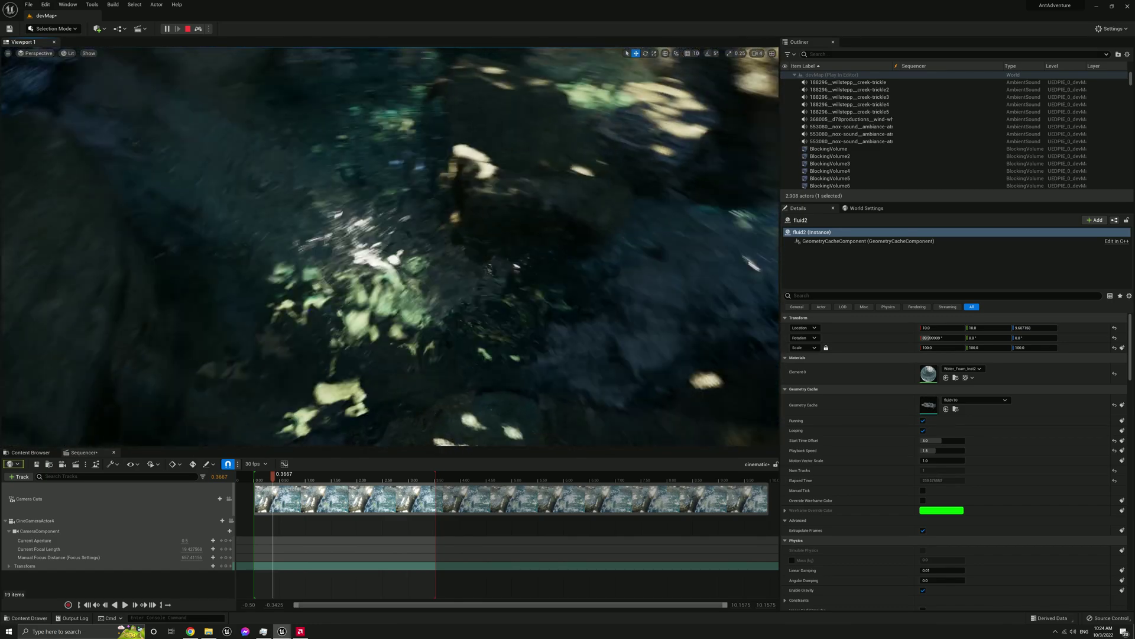
pyautogui.moveTo(390, 247); pyautogui.dragTo(387, 136, button='right')
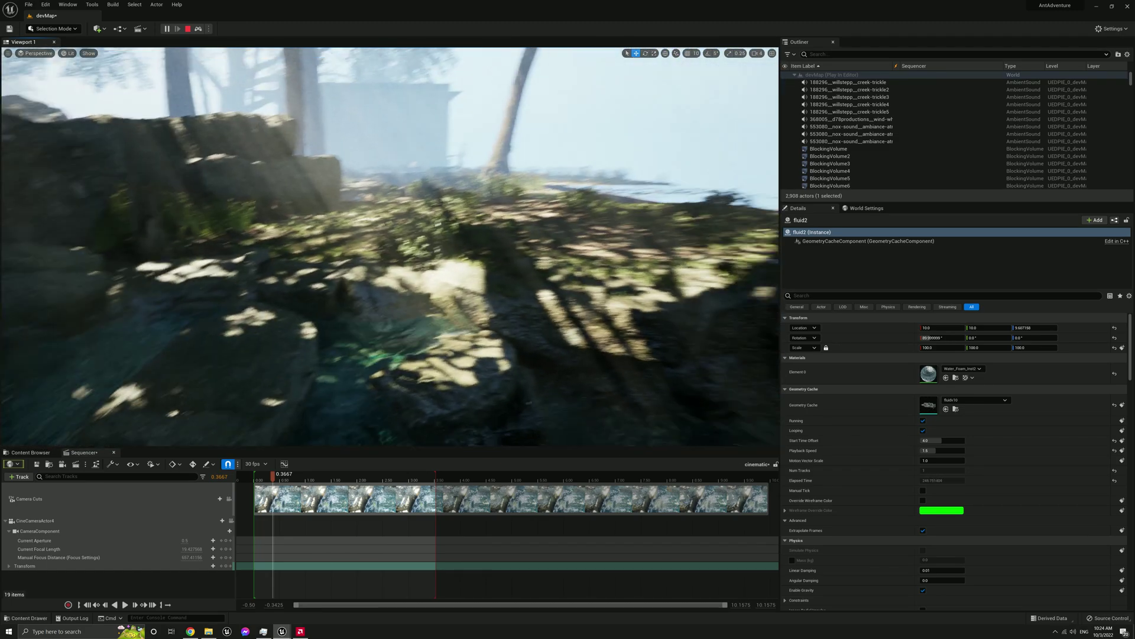